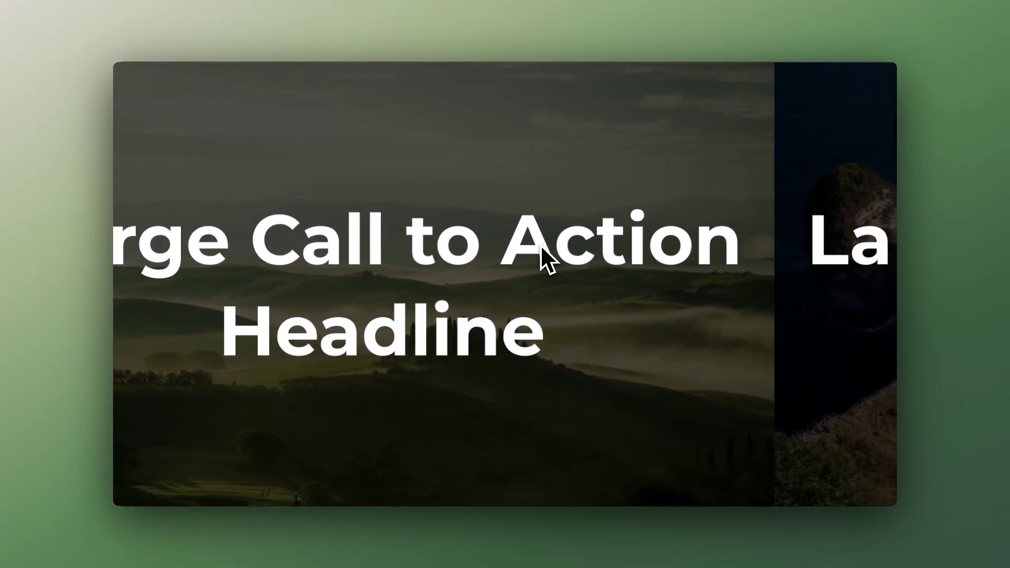
Scroll the live preview to watch the headline panels slide across the lagoon and canal photos
scroll(540, 247, up, 5)
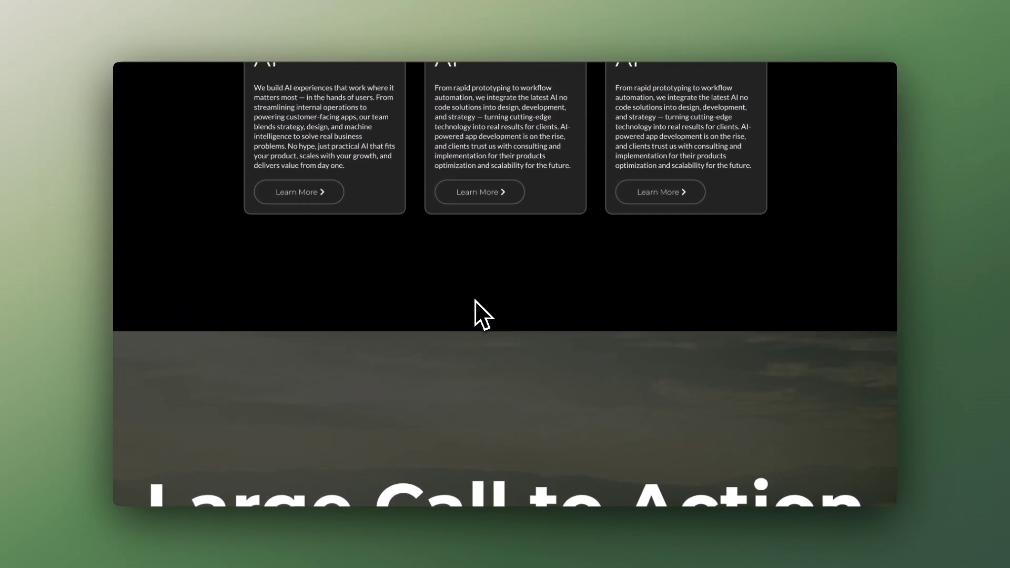
scroll(474, 299, up, 3)
scroll(474, 300, down, 8)
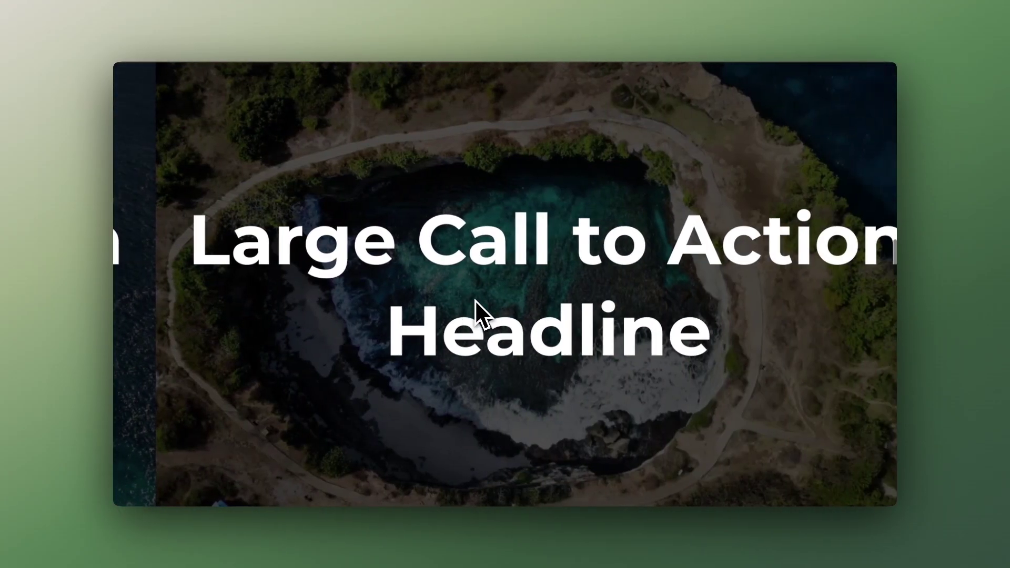
scroll(475, 300, down, 5)
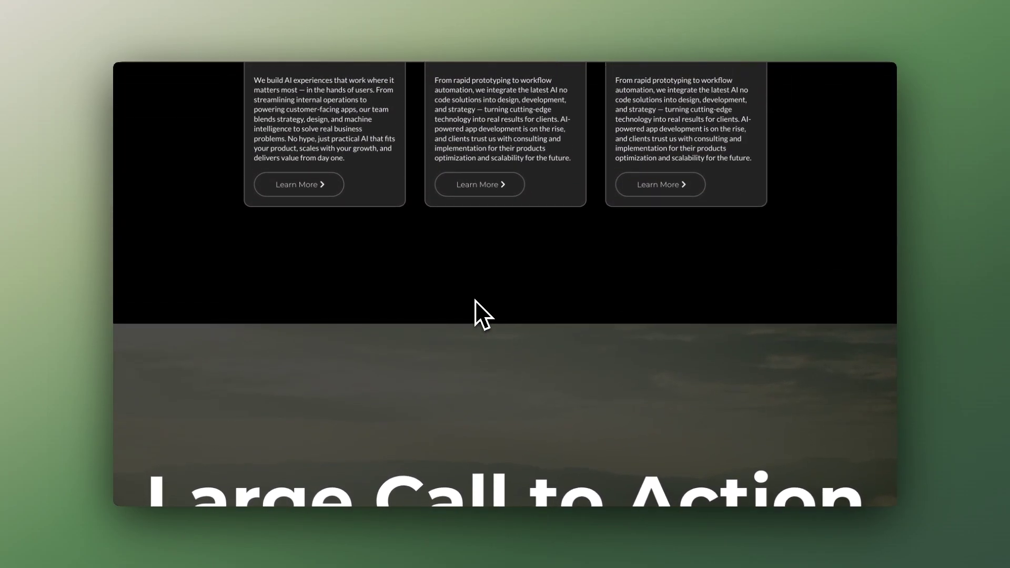
scroll(475, 300, up, 4)
scroll(475, 300, down, 5)
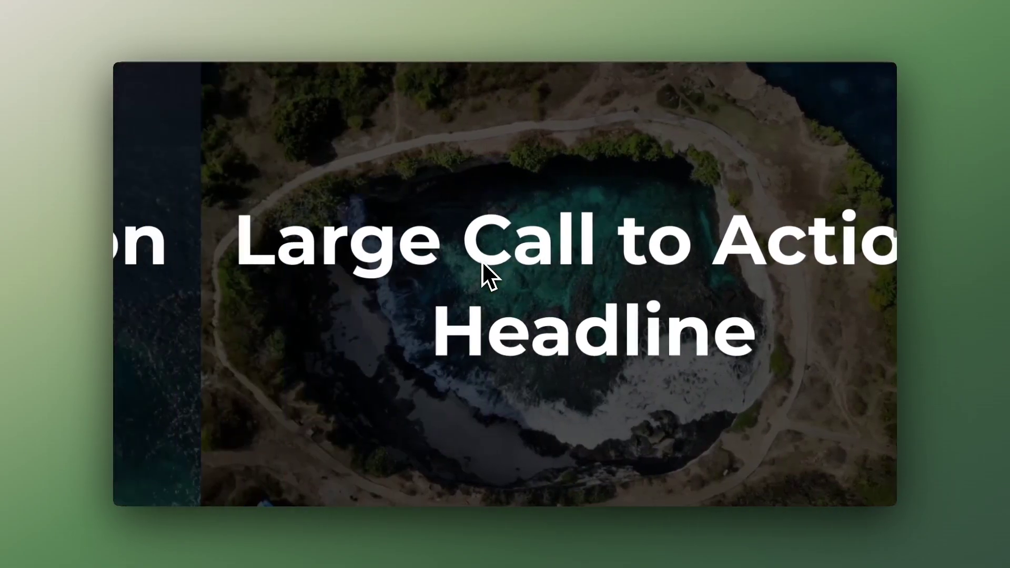
scroll(482, 260, up, 4)
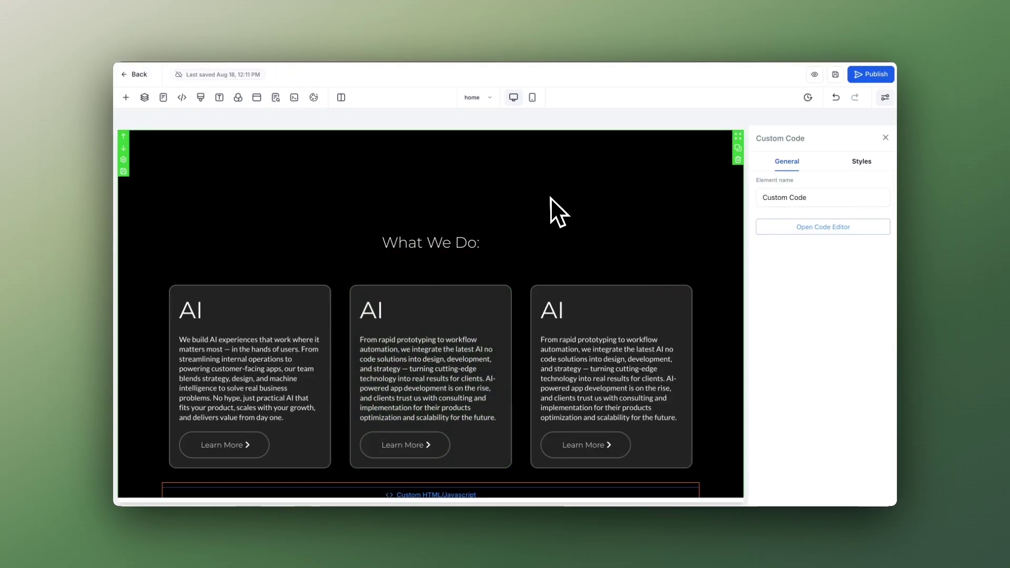
Scroll the canvas to the Large Call to Action Headline section's 1st Column settings
scroll(528, 205, down, 2)
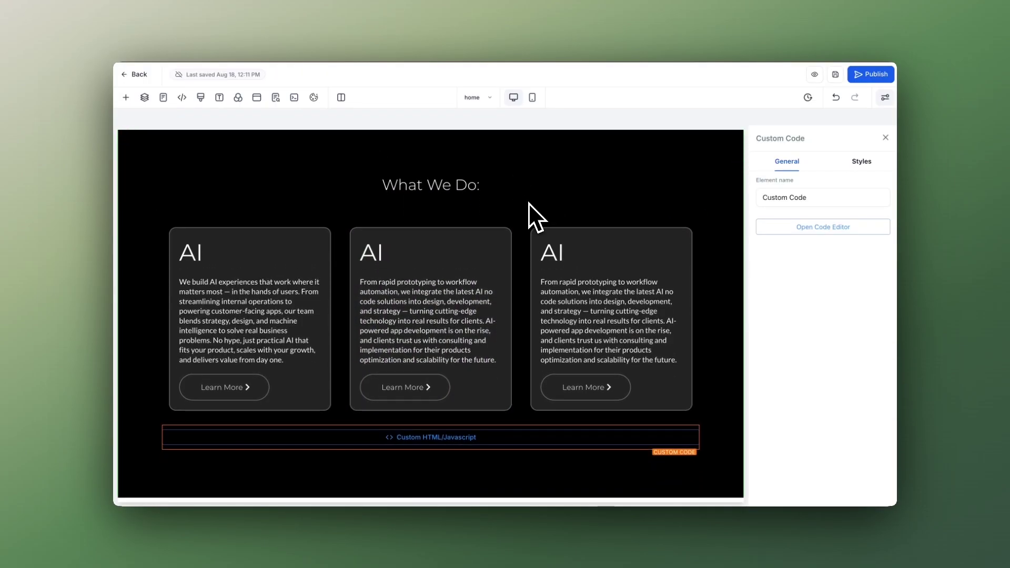
scroll(528, 203, down, 5)
scroll(532, 216, up, 3)
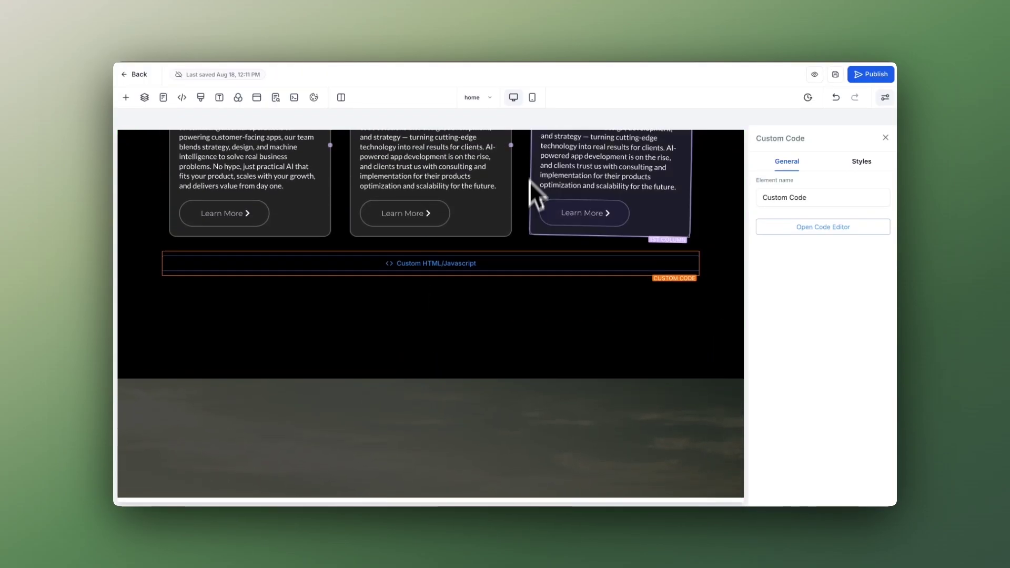
scroll(531, 168, up, 5)
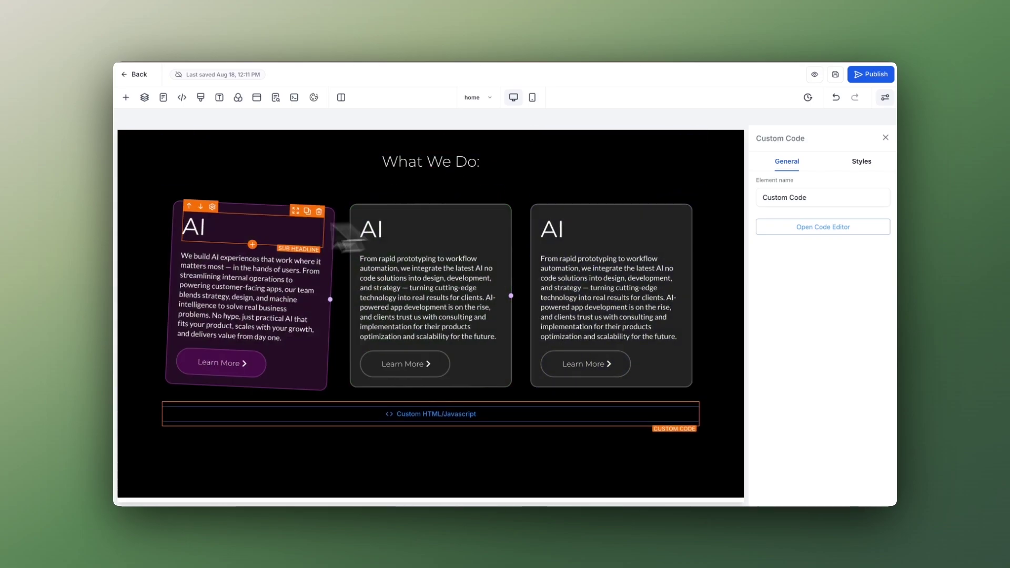
scroll(604, 163, up, 3)
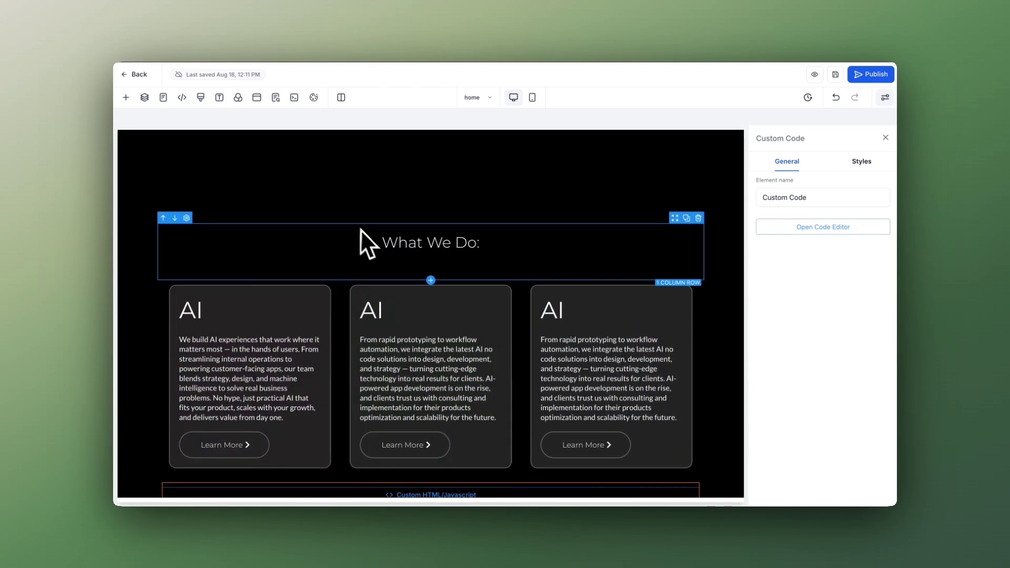
scroll(358, 228, down, 10)
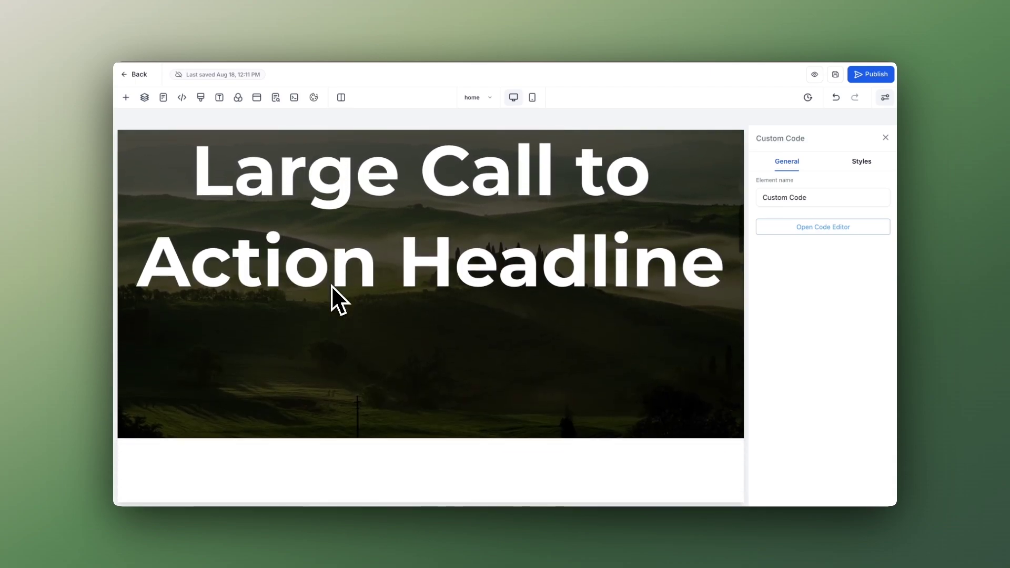
scroll(331, 285, up, 5)
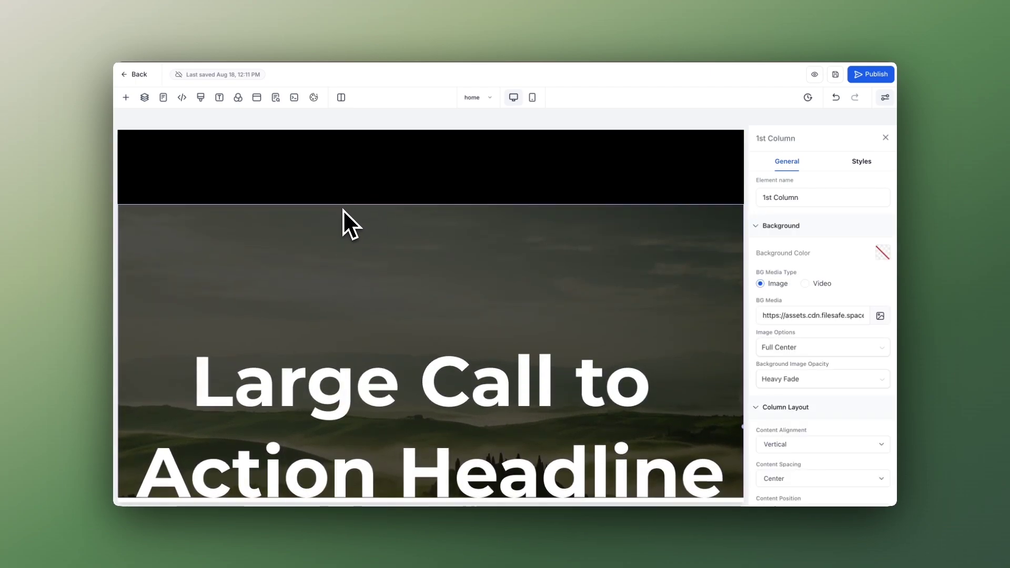
scroll(342, 211, down, 1)
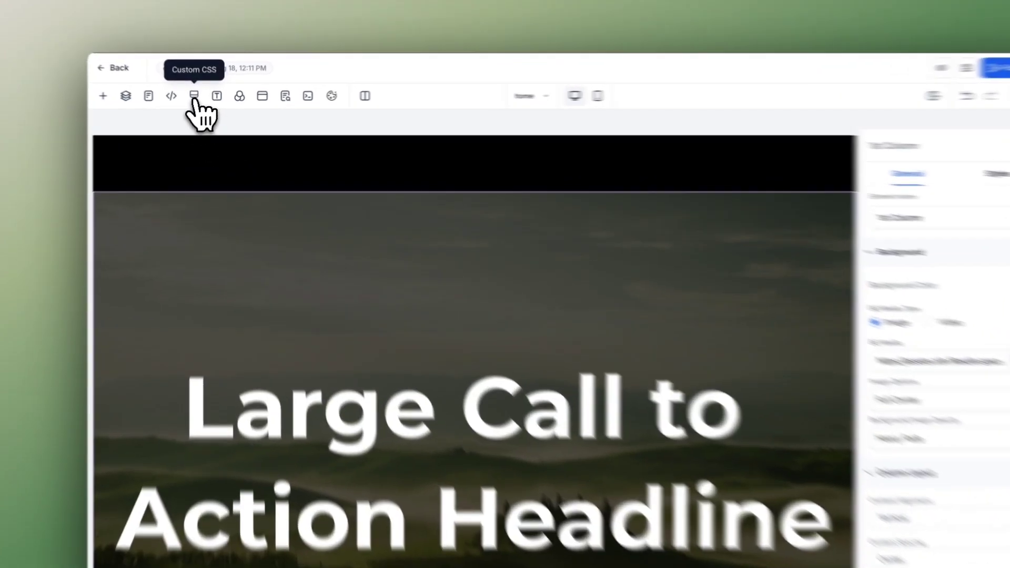
In the page's Custom CSS, add an extra 'n' to make .pin-sectionn and .horizontal-sectionn
click(200, 98)
scroll(367, 236, down, 10)
drag(364, 238, 450, 497)
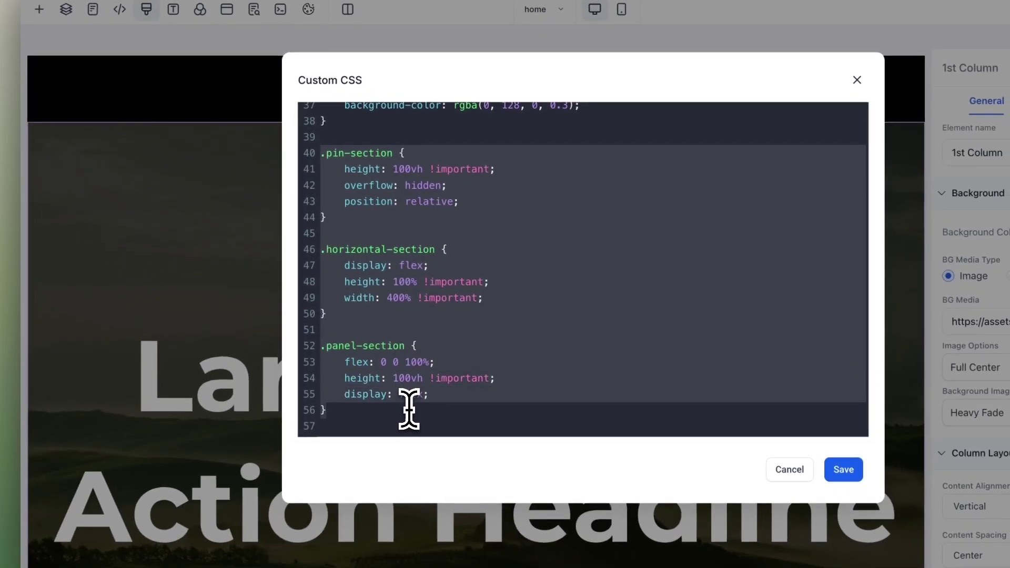
click(474, 401)
drag(329, 153, 396, 437)
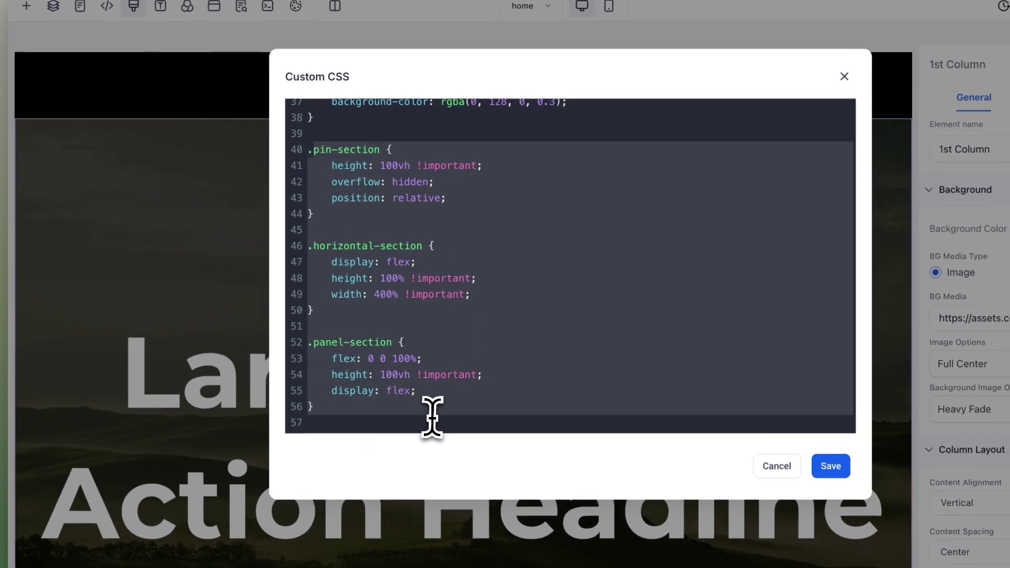
click(442, 421)
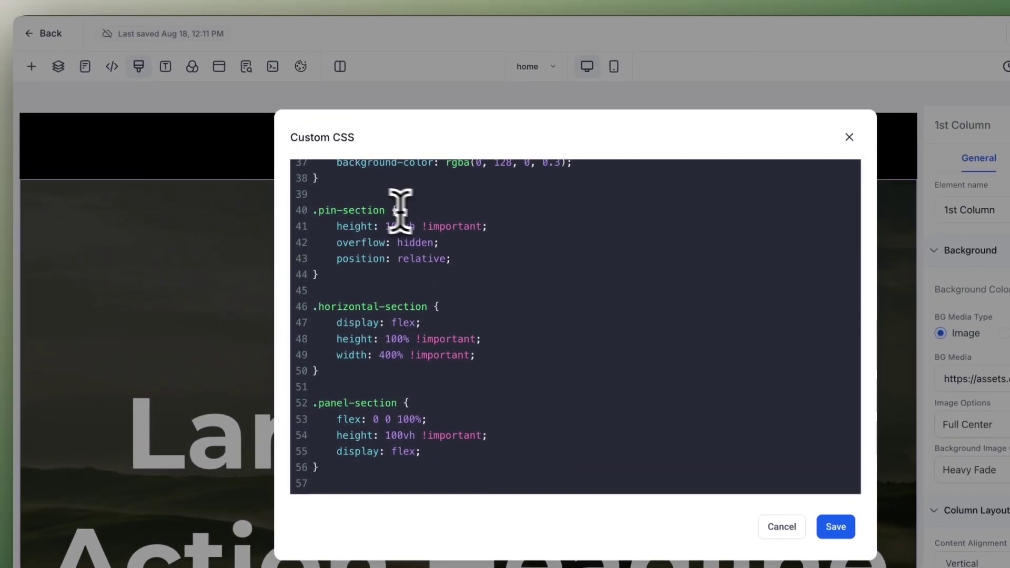
click(387, 150)
text(n)
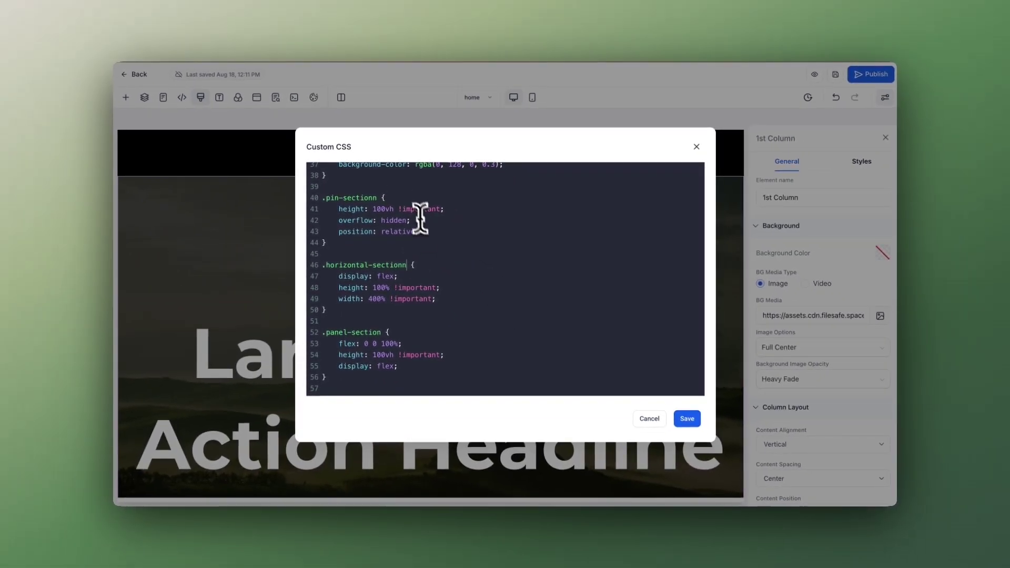
Save the Custom CSS and scroll the canvas to inspect the four unpinned image columns
click(687, 419)
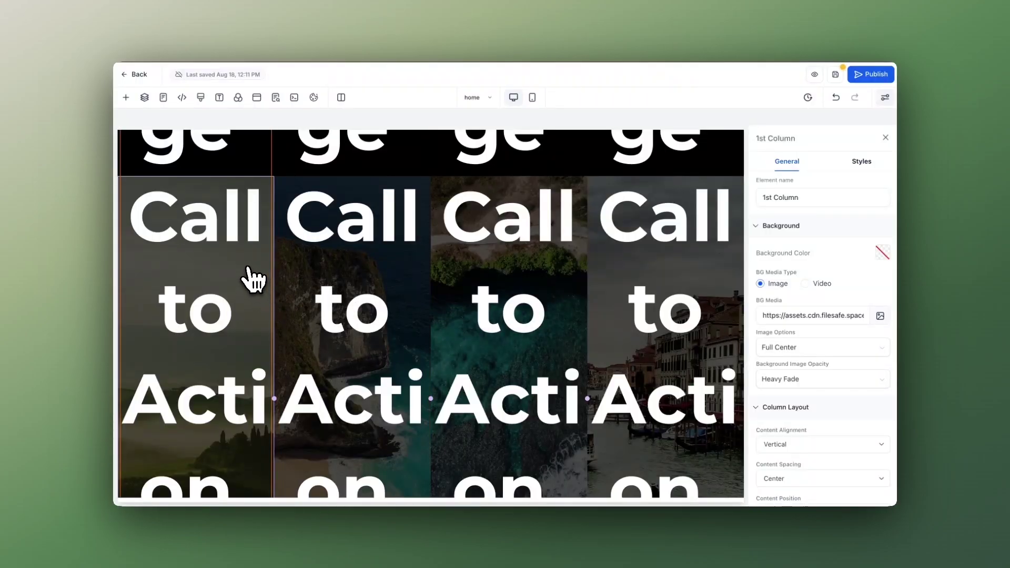
scroll(247, 256, up, 5)
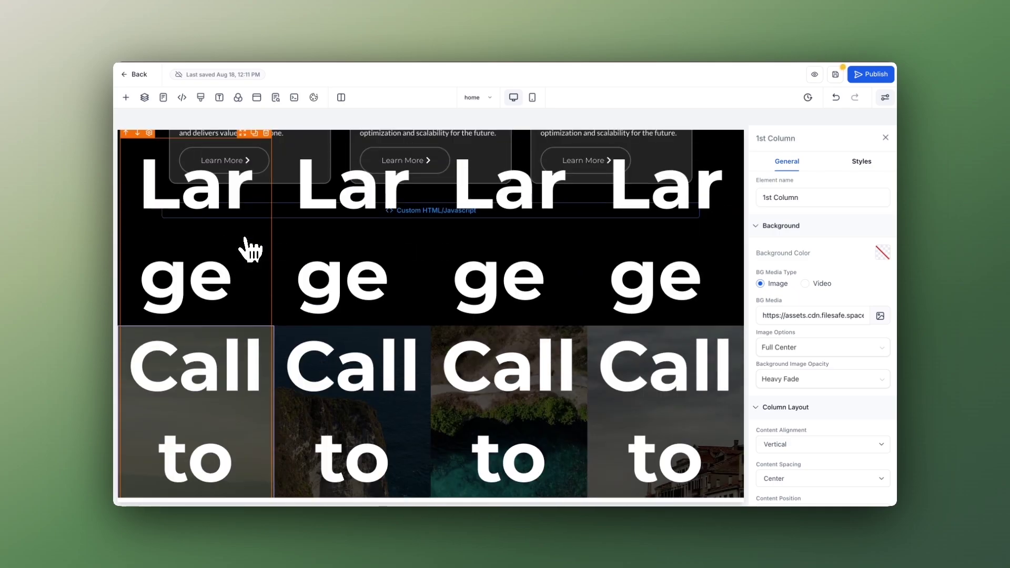
scroll(144, 350, up, 6)
scroll(152, 350, down, 8)
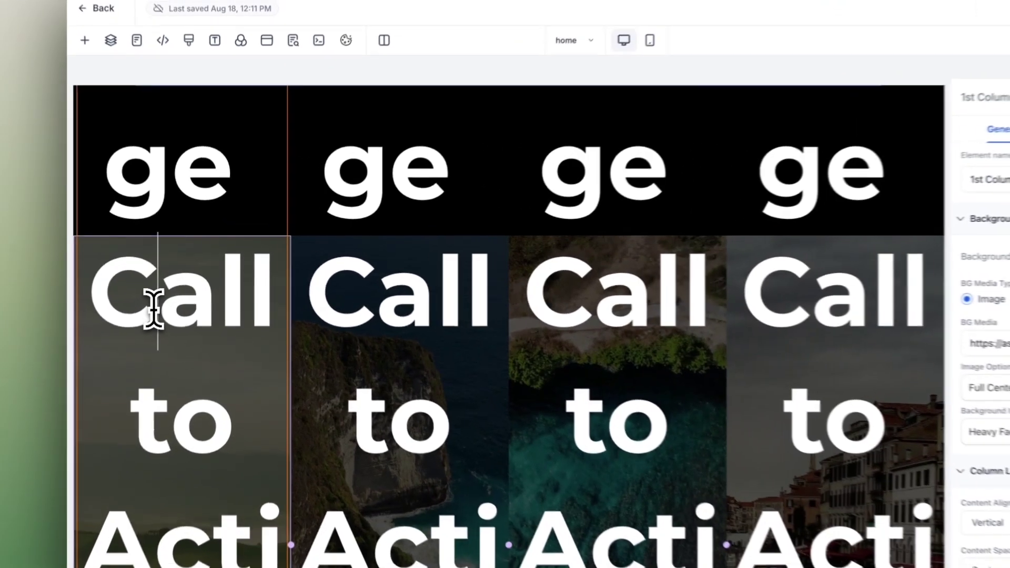
Reduce the first panel headline's font size toward 50 px
click(176, 291)
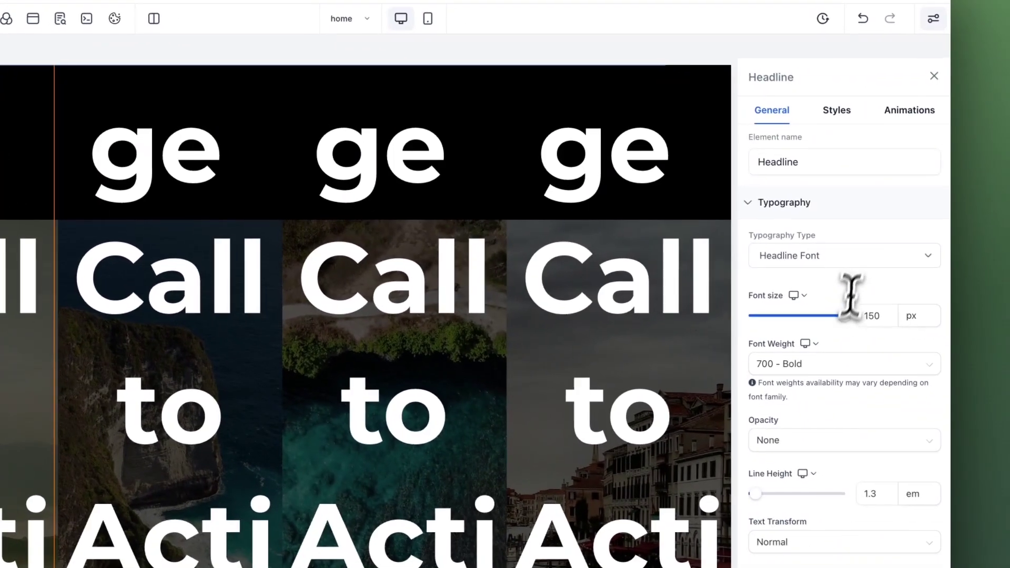
drag(826, 295, 787, 319)
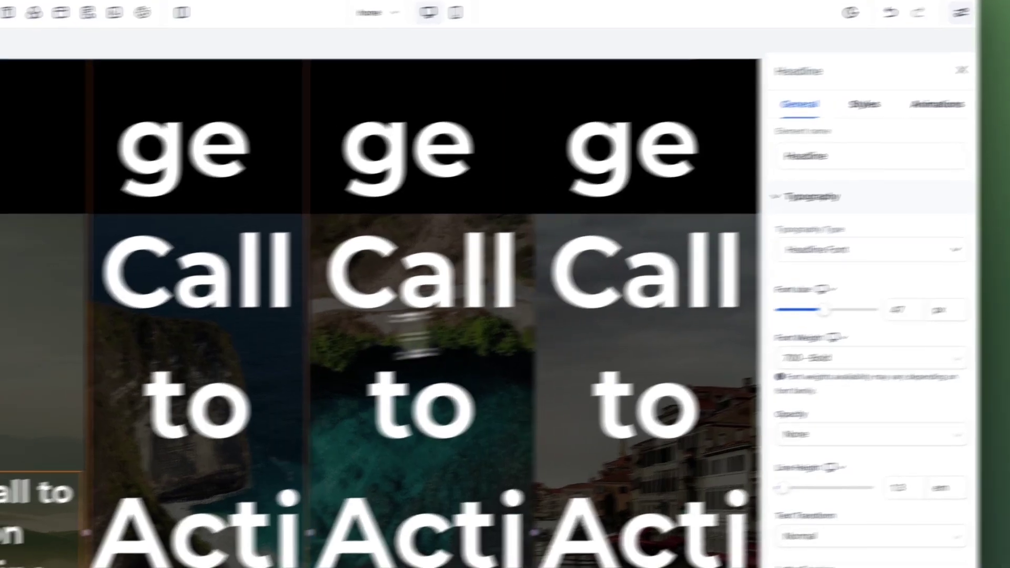
drag(794, 314, 773, 286)
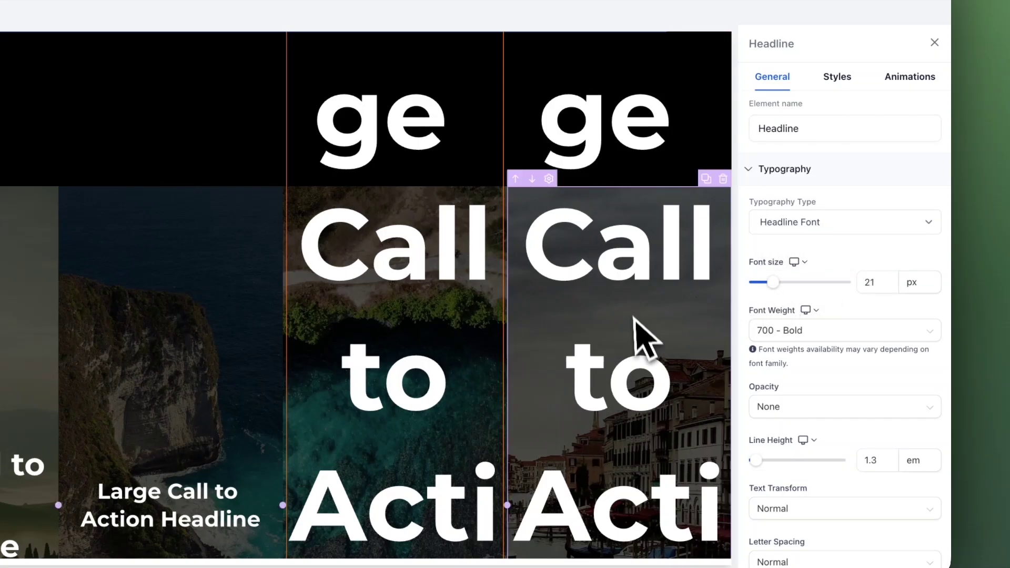
Reduce the right panel headline's font size and check how the panels look
click(638, 327)
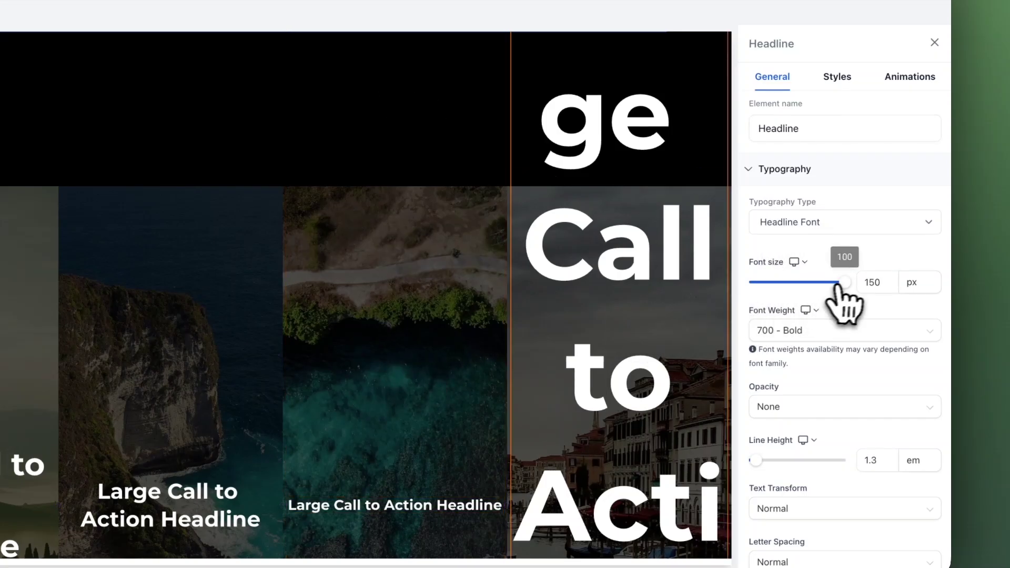
drag(840, 282, 800, 282)
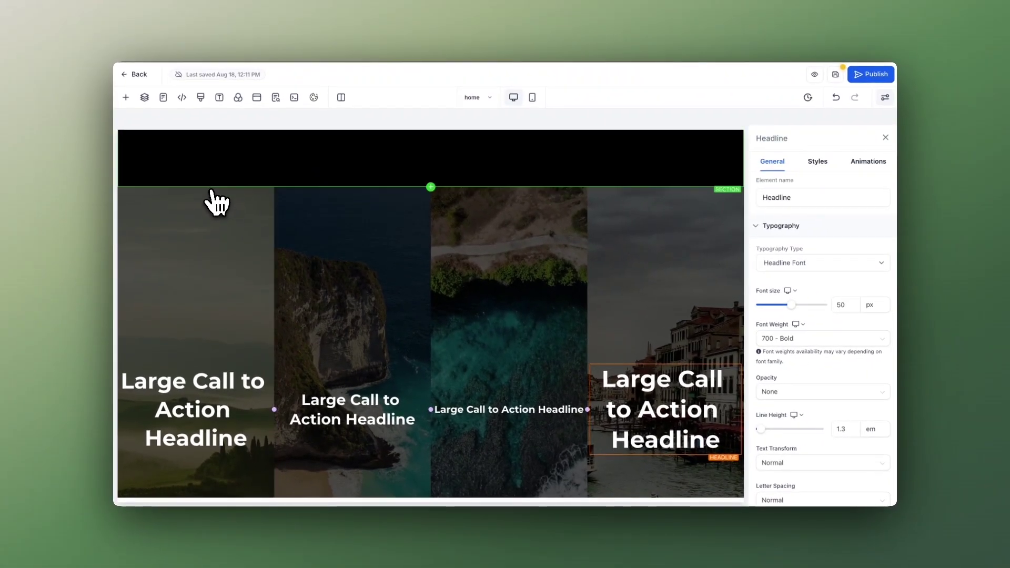
scroll(435, 253, down, 1)
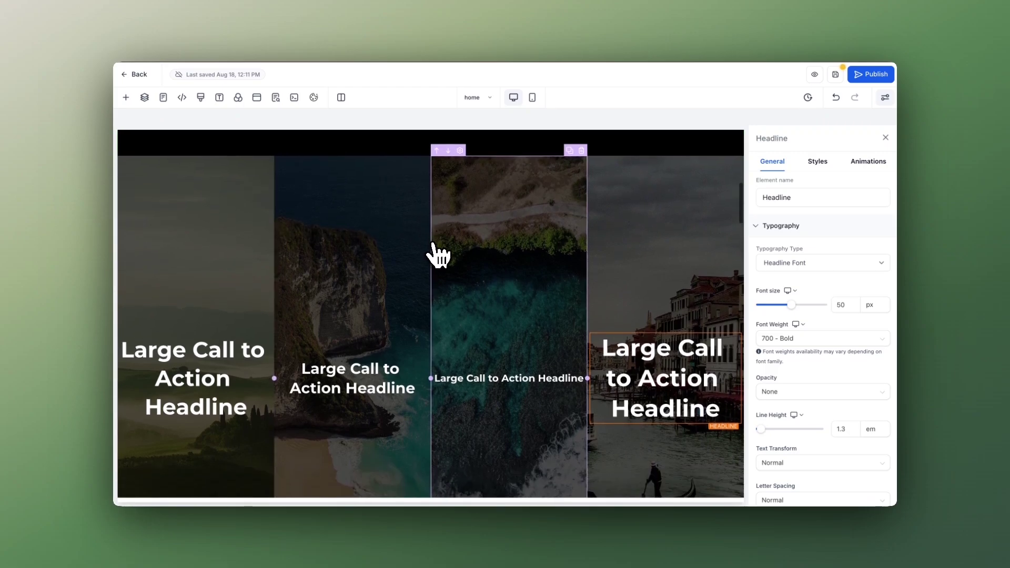
scroll(438, 254, up, 1)
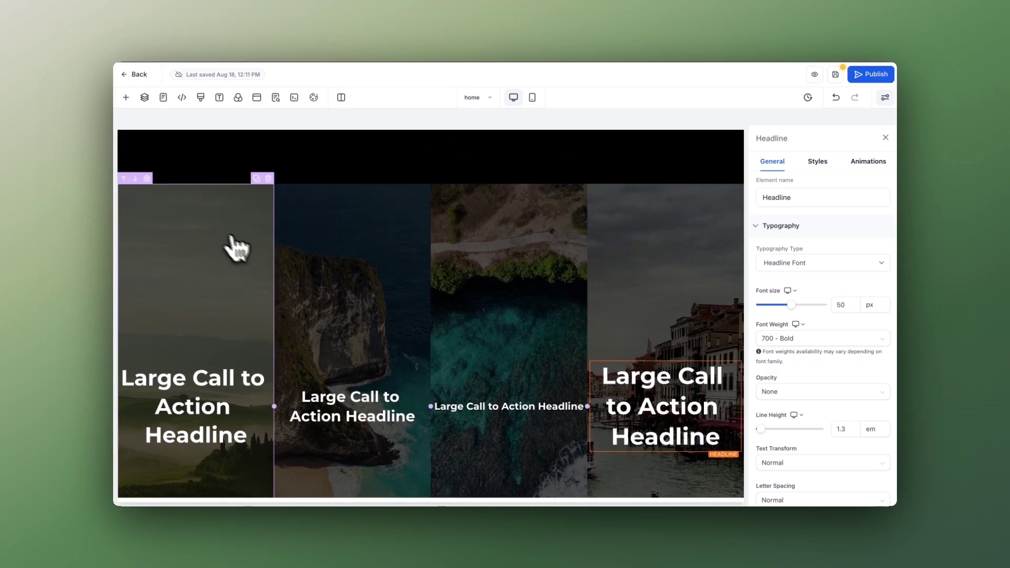
scroll(210, 253, down, 3)
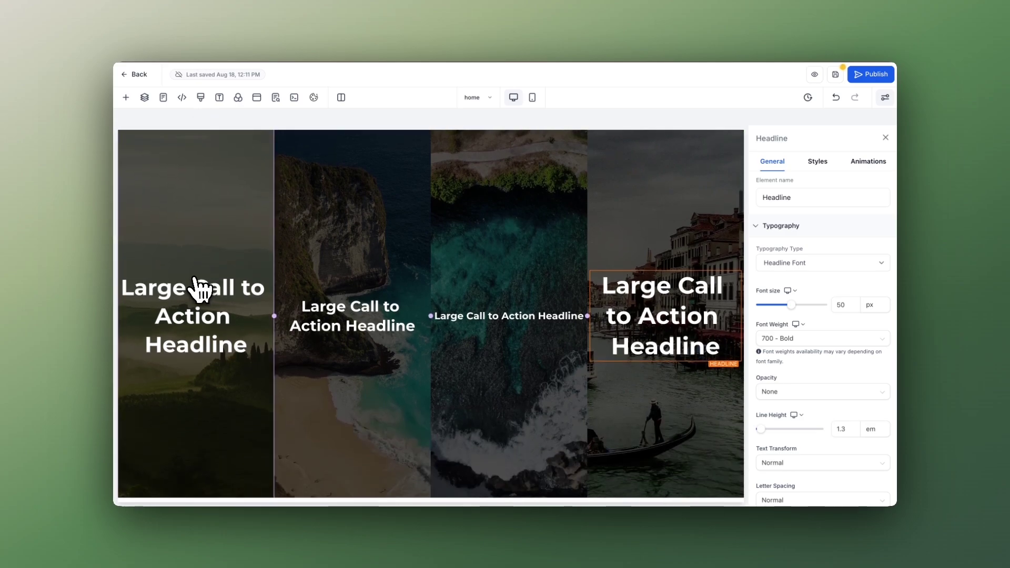
scroll(181, 326, down, 1)
scroll(199, 263, up, 2)
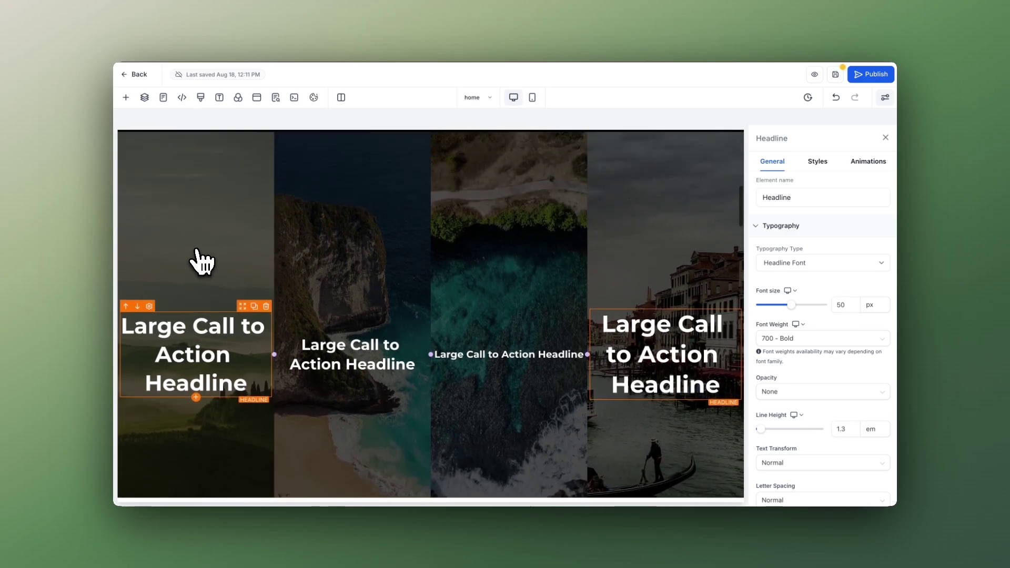
scroll(225, 270, down, 3)
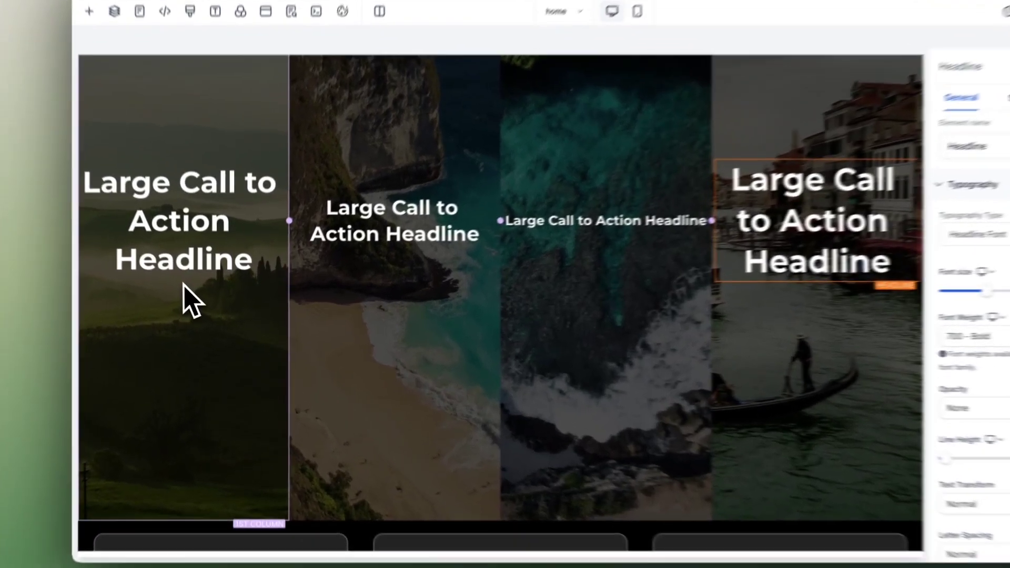
Select the first image column and review the four differently sized panel headlines
click(184, 287)
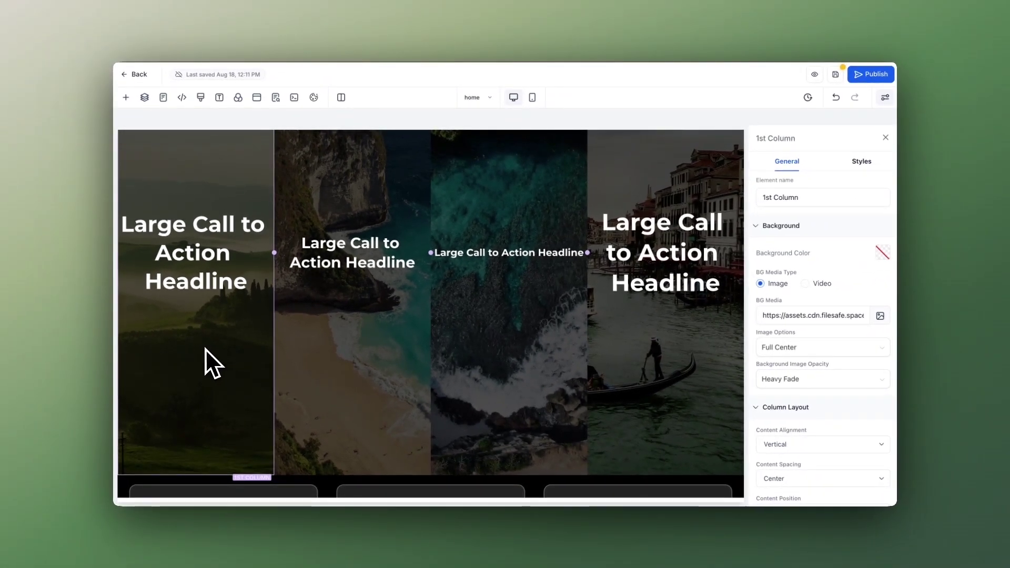
scroll(203, 321, up, 1)
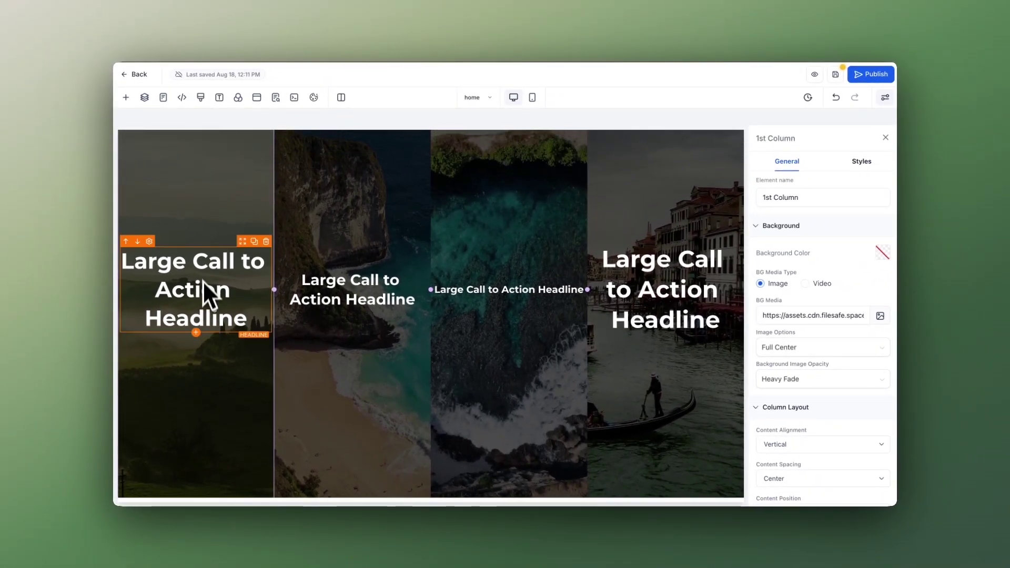
scroll(203, 278, up, 2)
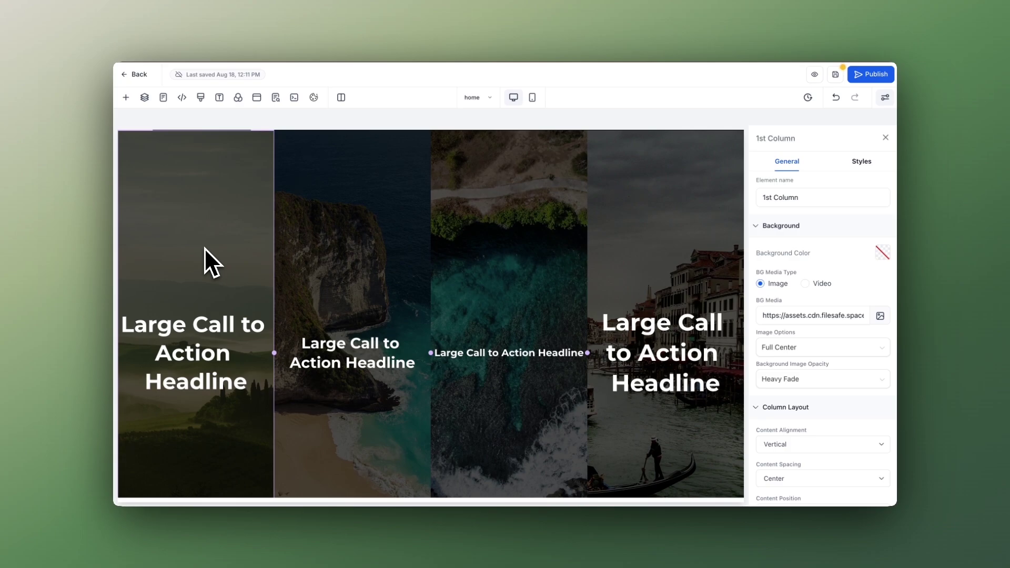
scroll(217, 259, up, 2)
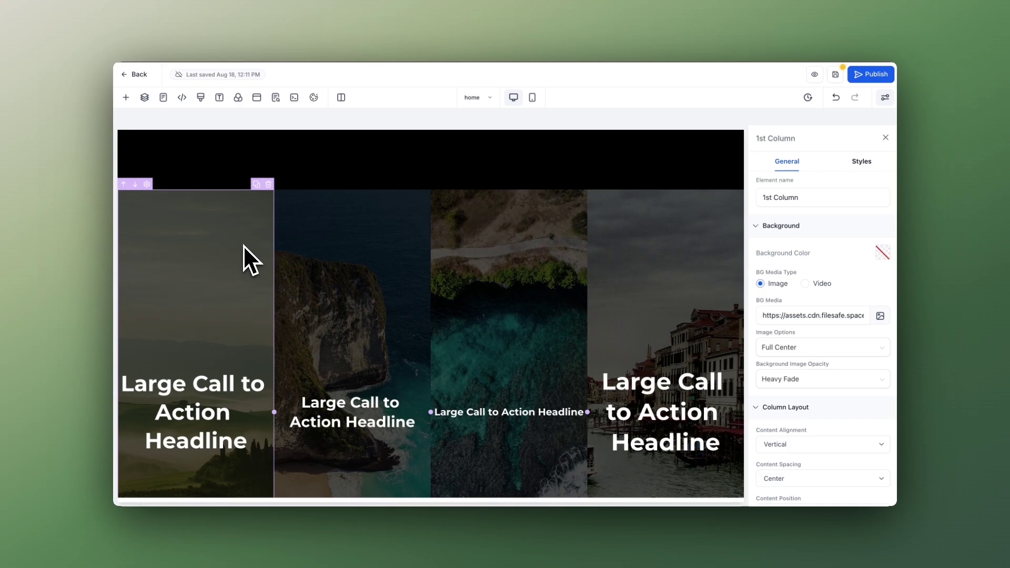
scroll(242, 241, down, 1)
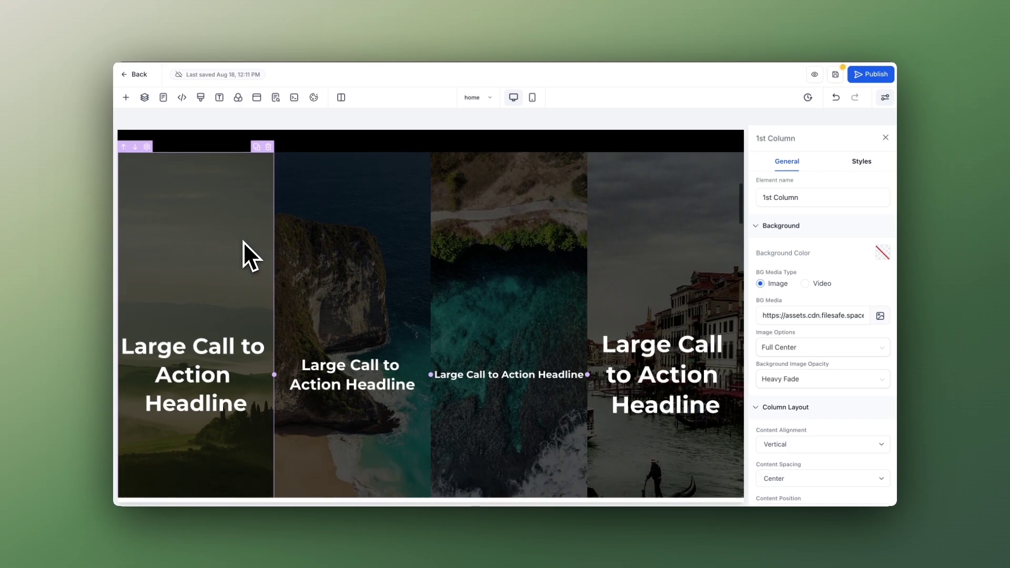
scroll(243, 241, up, 1)
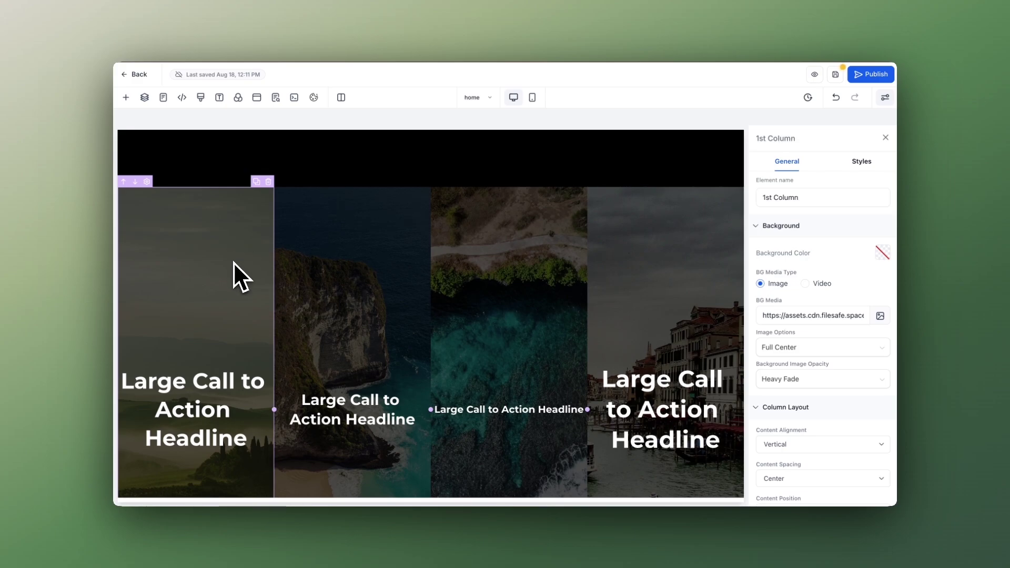
scroll(233, 262, down, 3)
scroll(241, 247, up, 3)
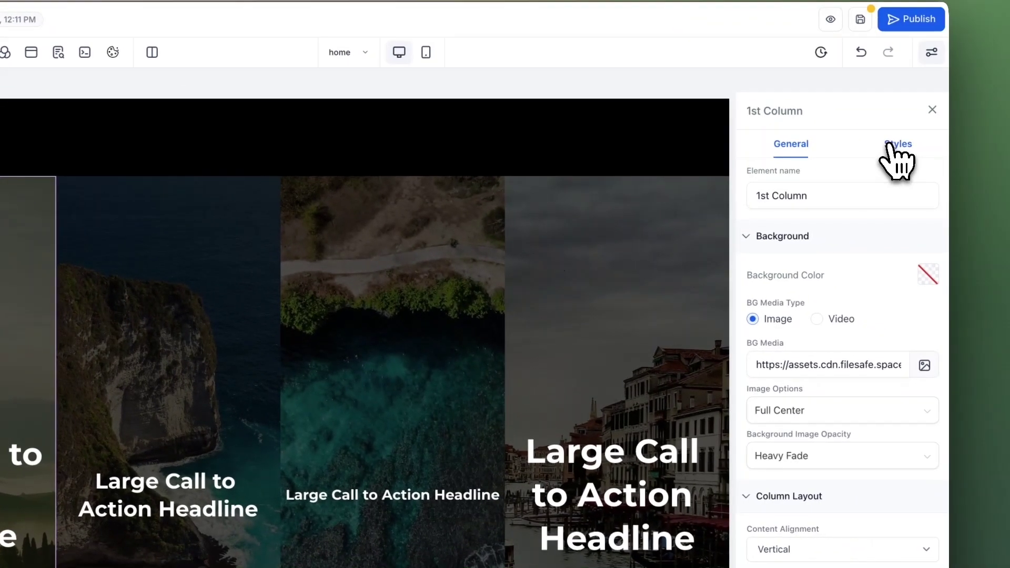
Show the 1st Column's Styles settings, where its panel-section custom class appears
click(972, 163)
scroll(939, 421, down, 3)
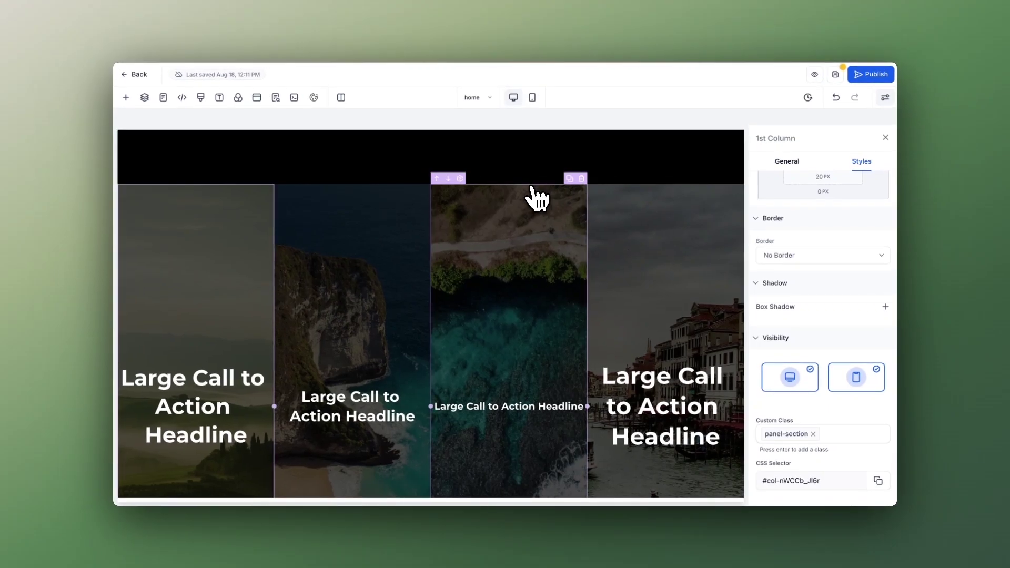
scroll(527, 313, down, 8)
scroll(548, 334, up, 3)
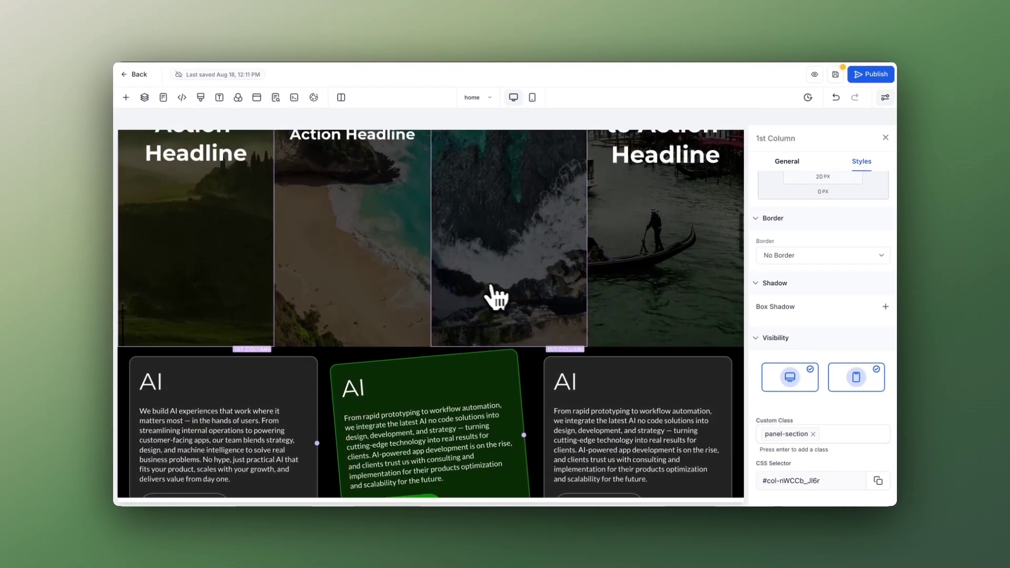
scroll(830, 210, up, 2)
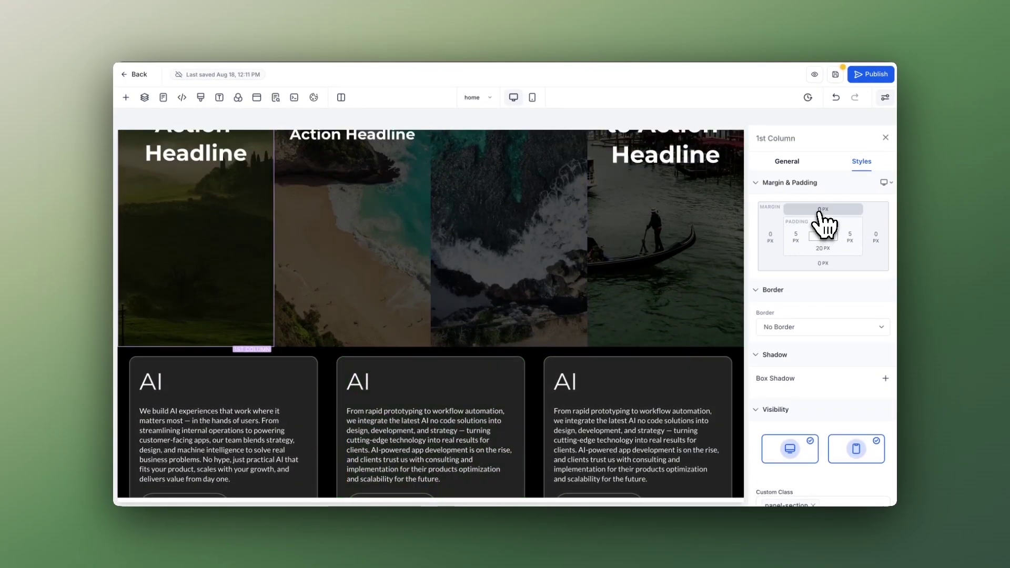
scroll(227, 252, up, 5)
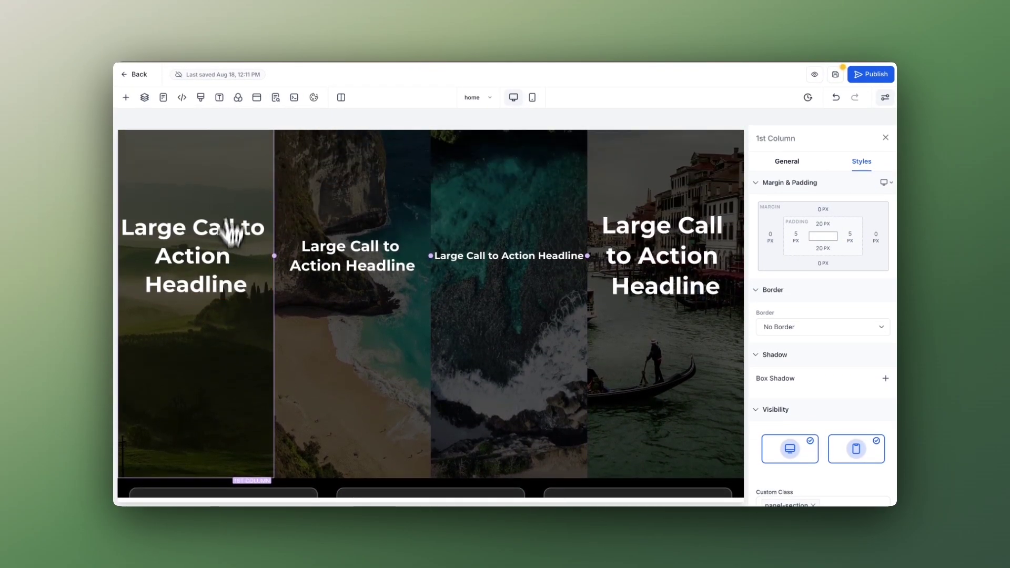
scroll(236, 196, up, 4)
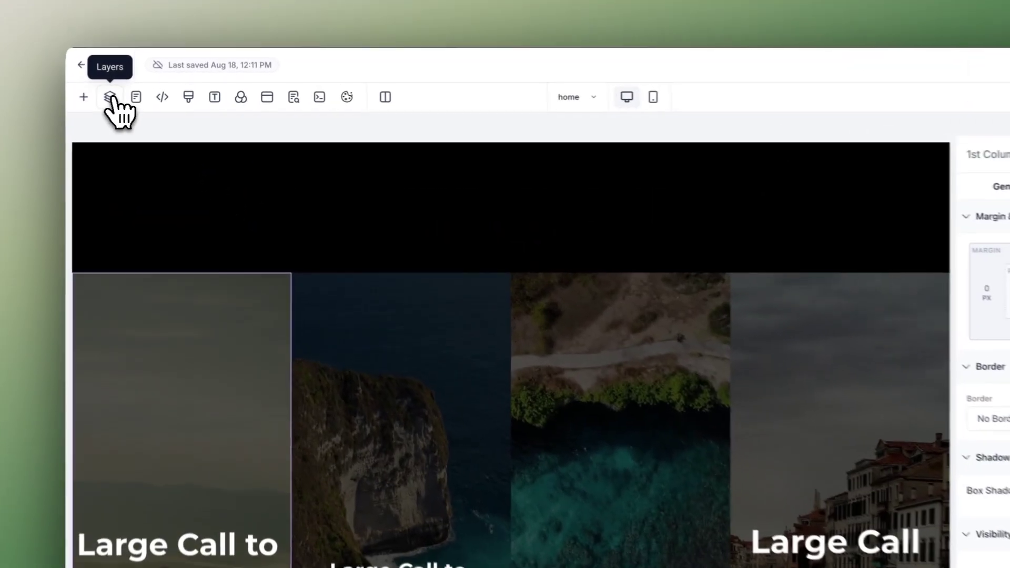
In Layers, select the second Section's 1 Column Row carrying the horizontal-section class
click(144, 98)
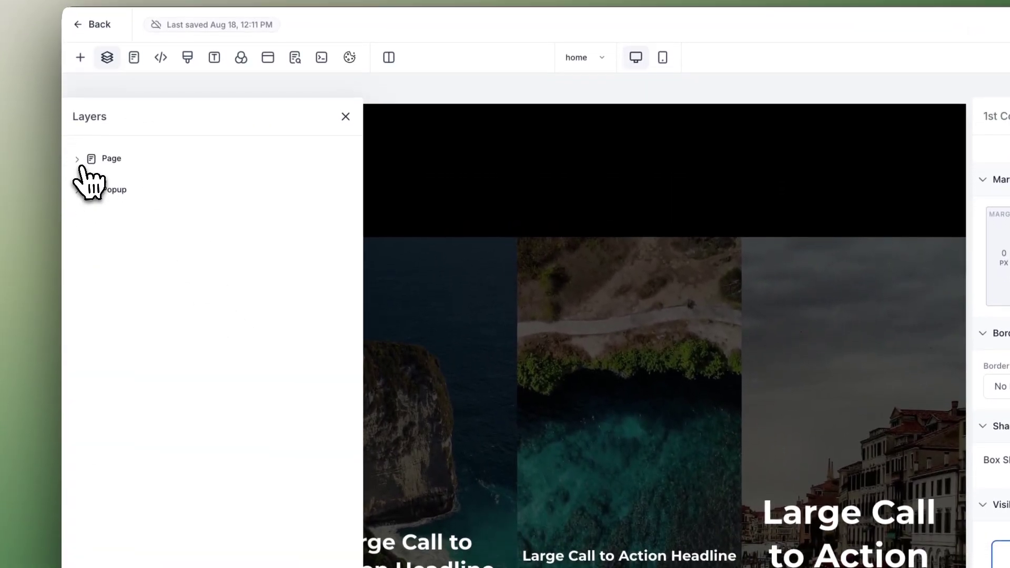
click(77, 159)
click(89, 211)
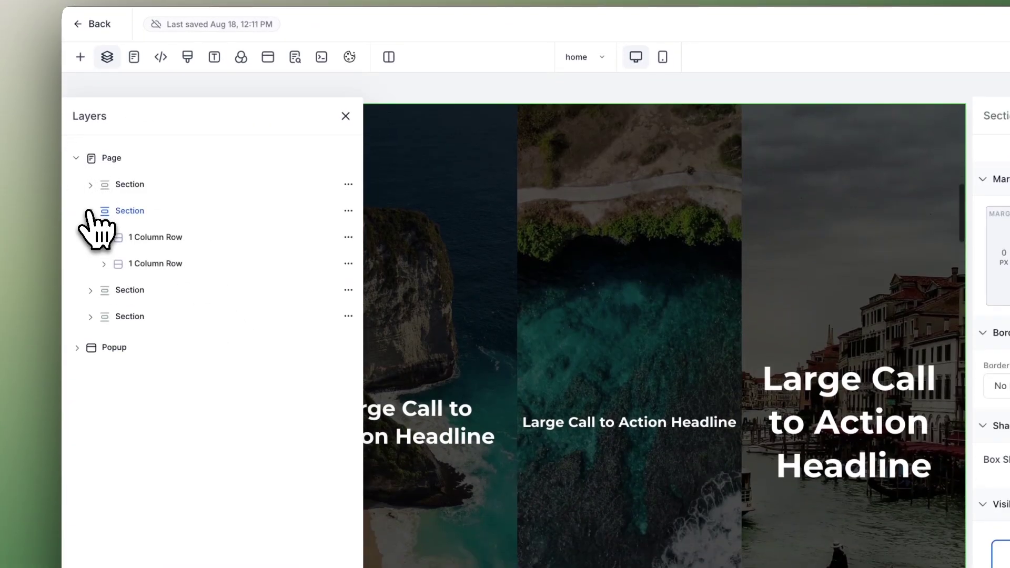
click(89, 210)
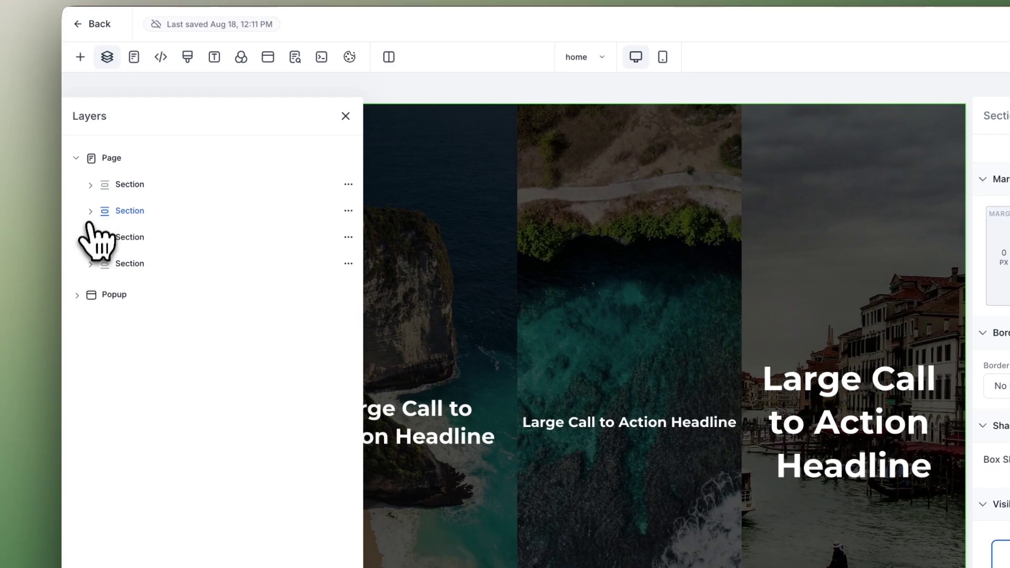
click(87, 237)
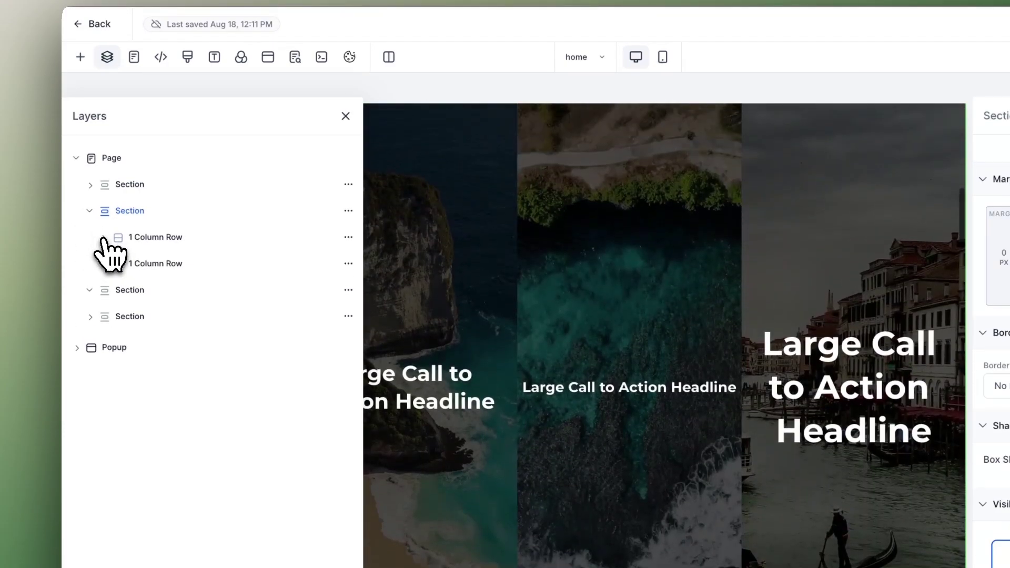
click(105, 238)
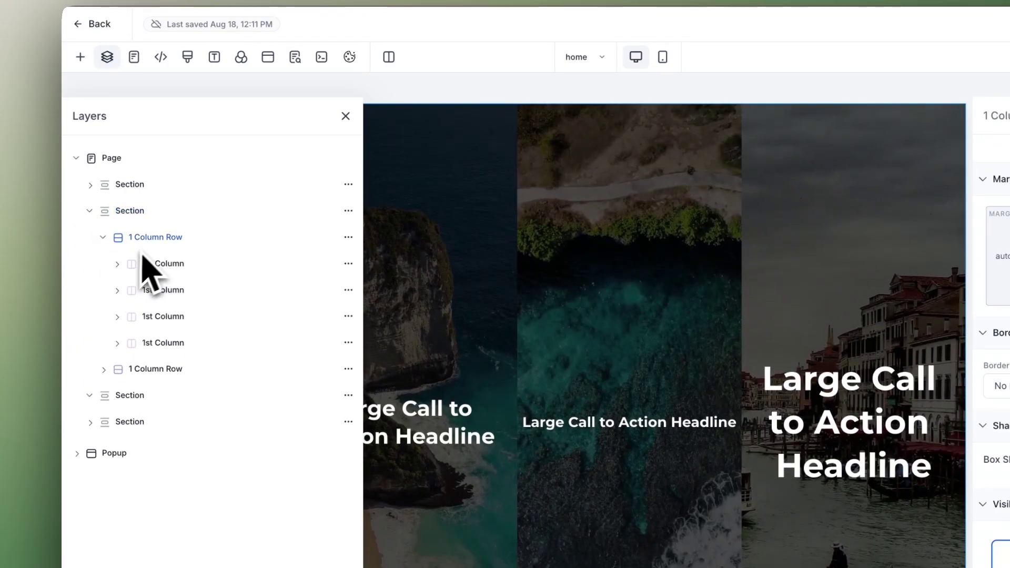
click(159, 238)
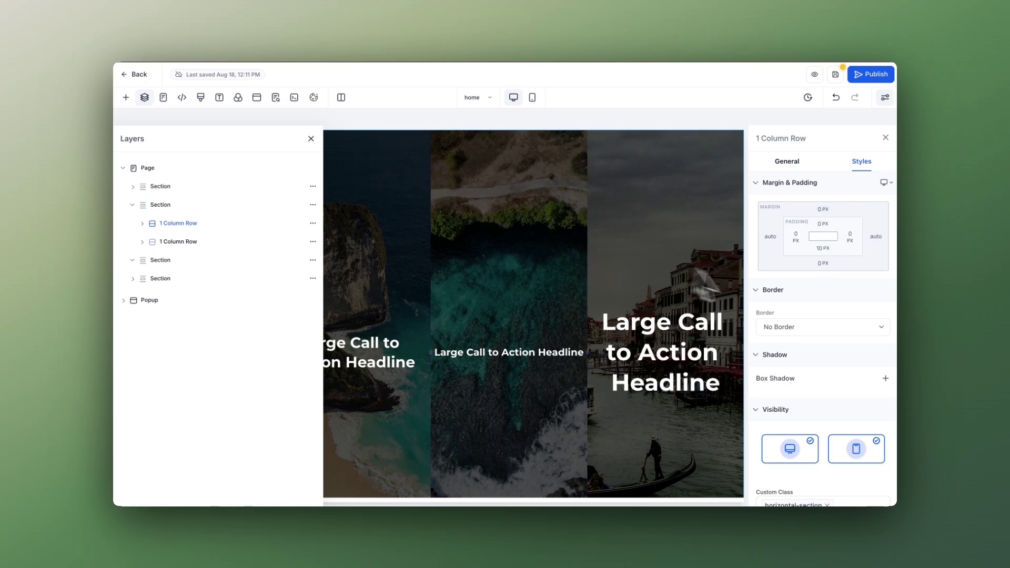
scroll(834, 305, down, 3)
Add the custom class pin-section to the section wrapping the panel row
click(791, 442)
click(166, 205)
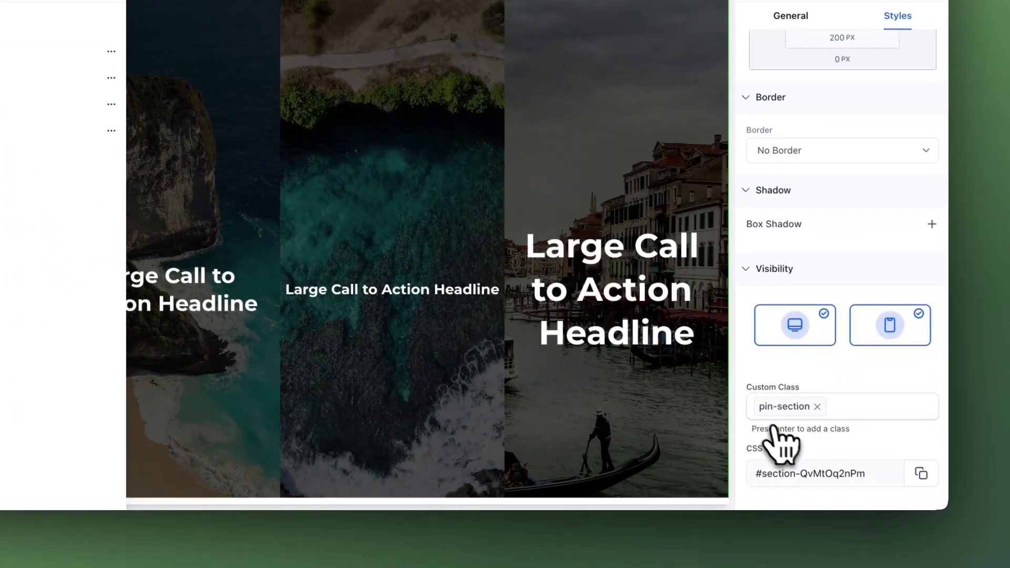
key(Return)
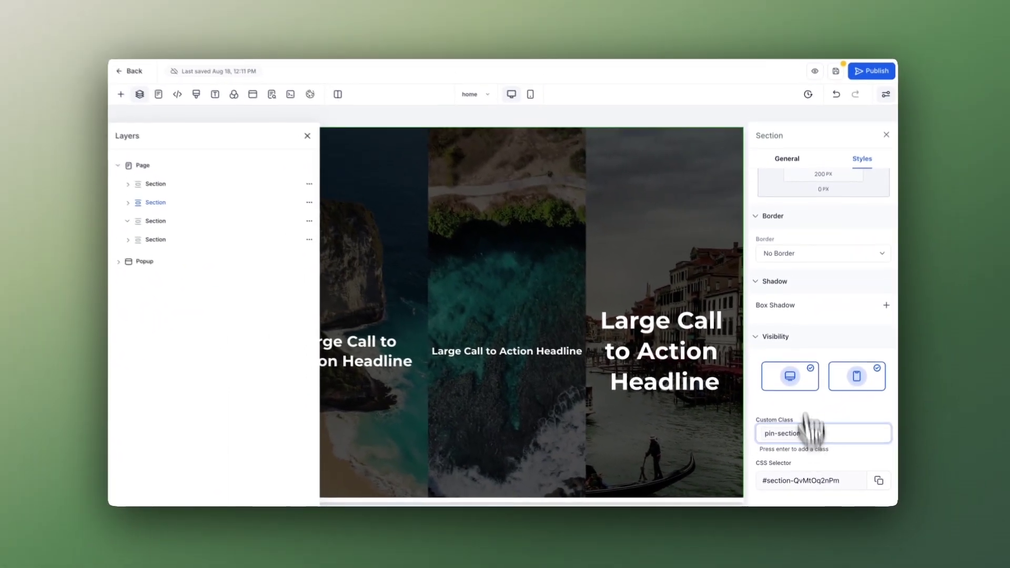
Set the section's bottom padding from 200 px to 0 px and close Layers
scroll(816, 259, up, 3)
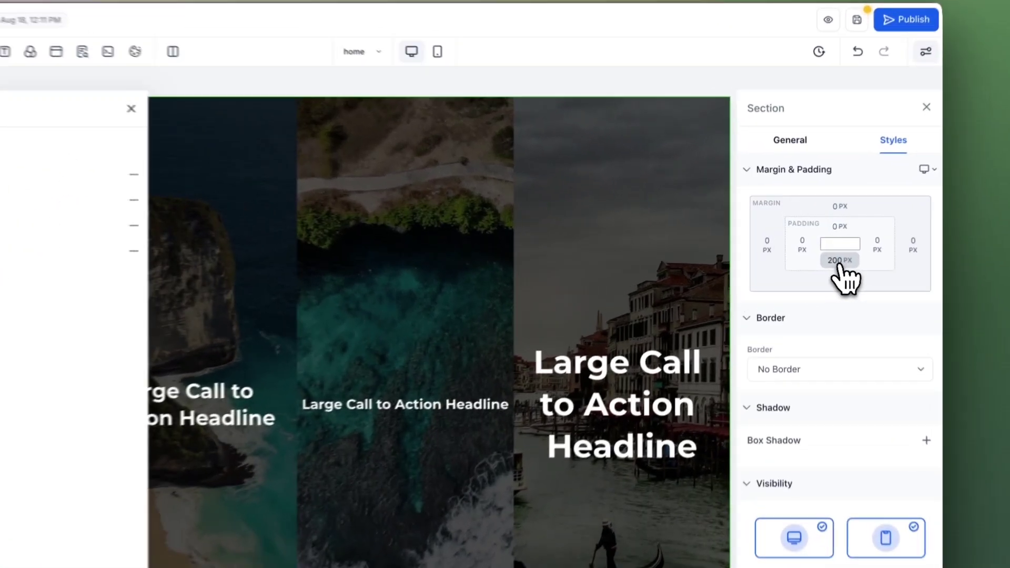
click(822, 248)
drag(754, 270, 829, 271)
click(784, 326)
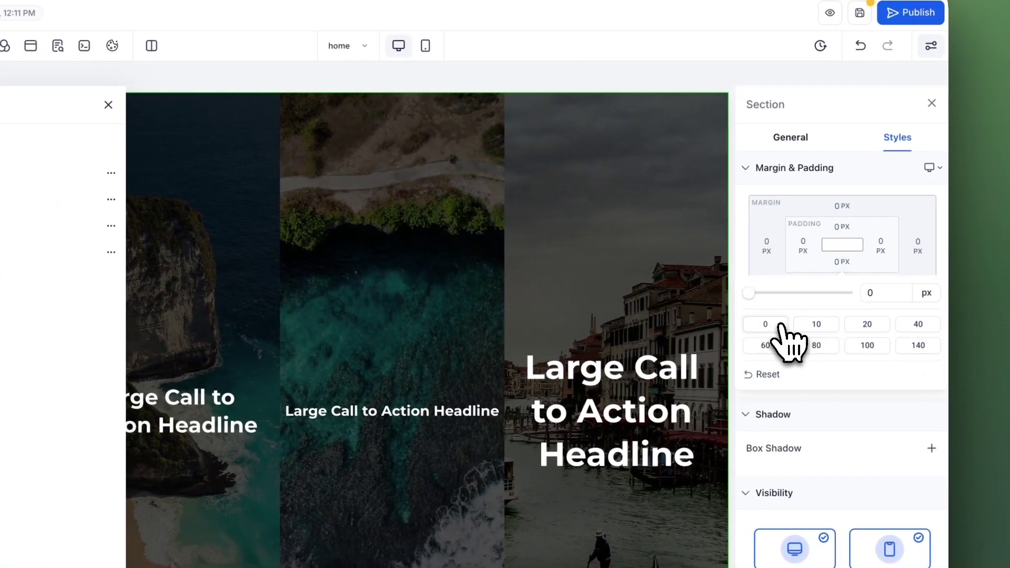
click(892, 245)
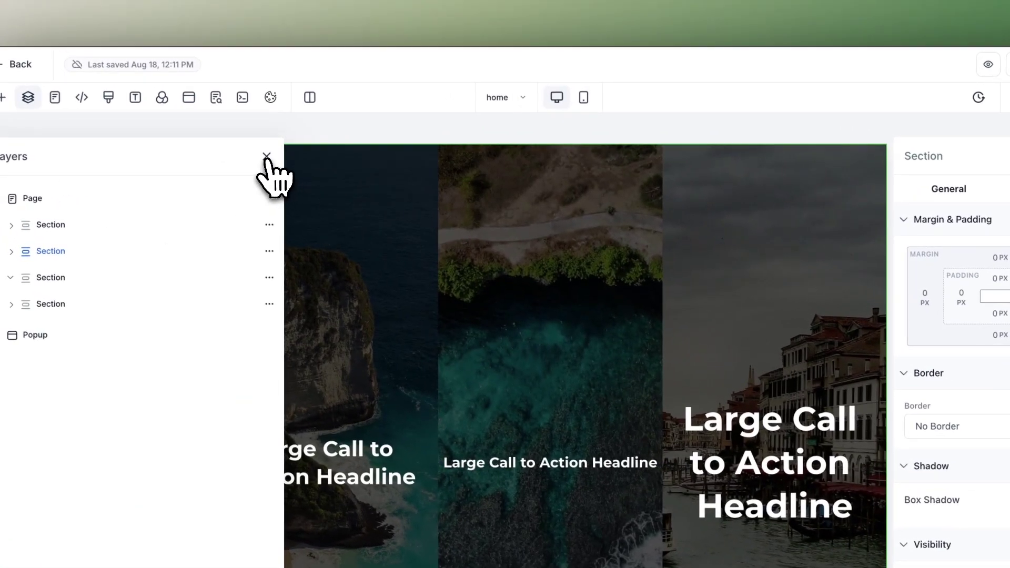
click(266, 156)
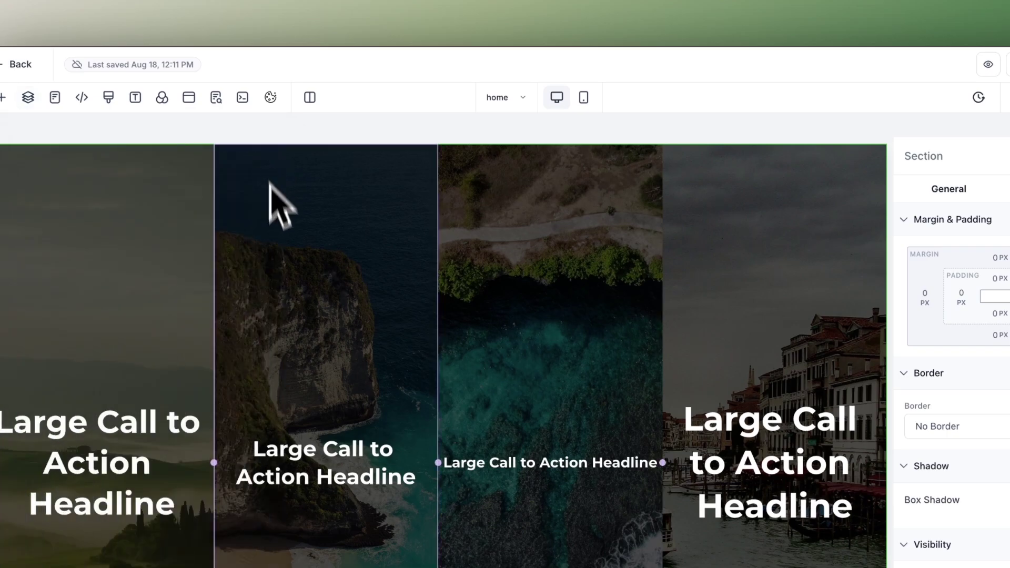
scroll(278, 236, up, 3)
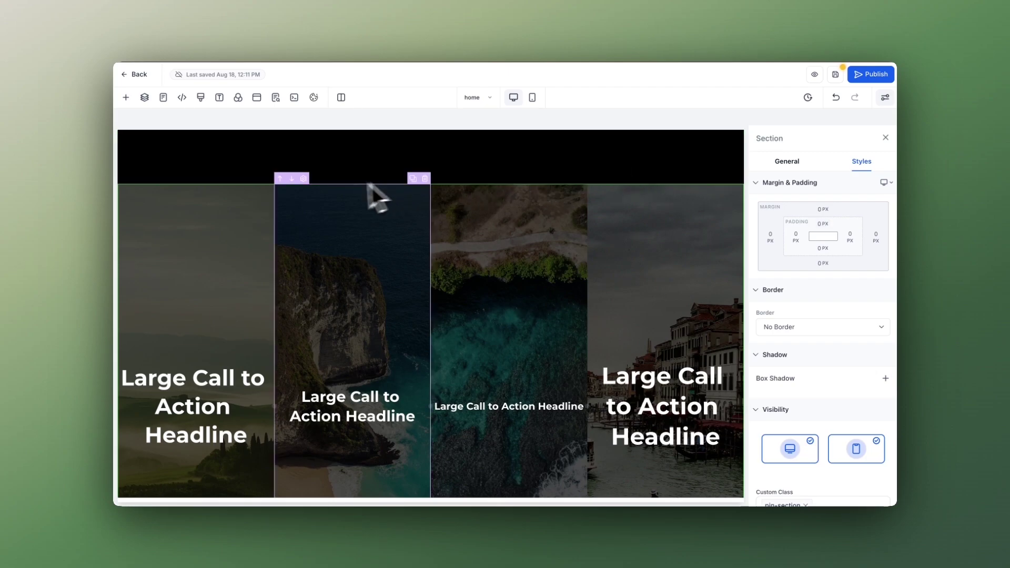
scroll(363, 194, up, 1)
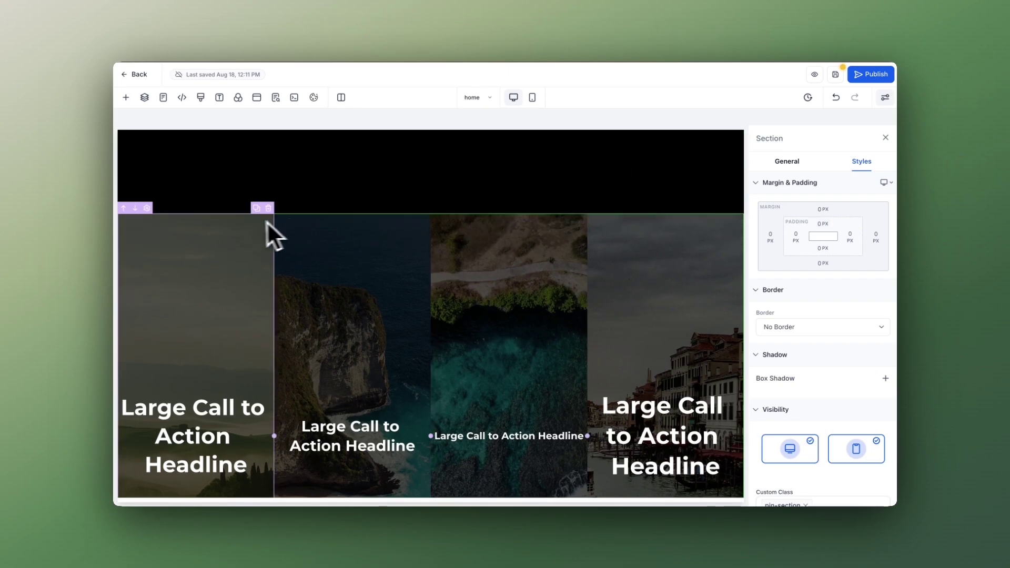
Undo the line 49 edit so .horizontal-sectionn has width: 400% !important
scroll(317, 205, up, 2)
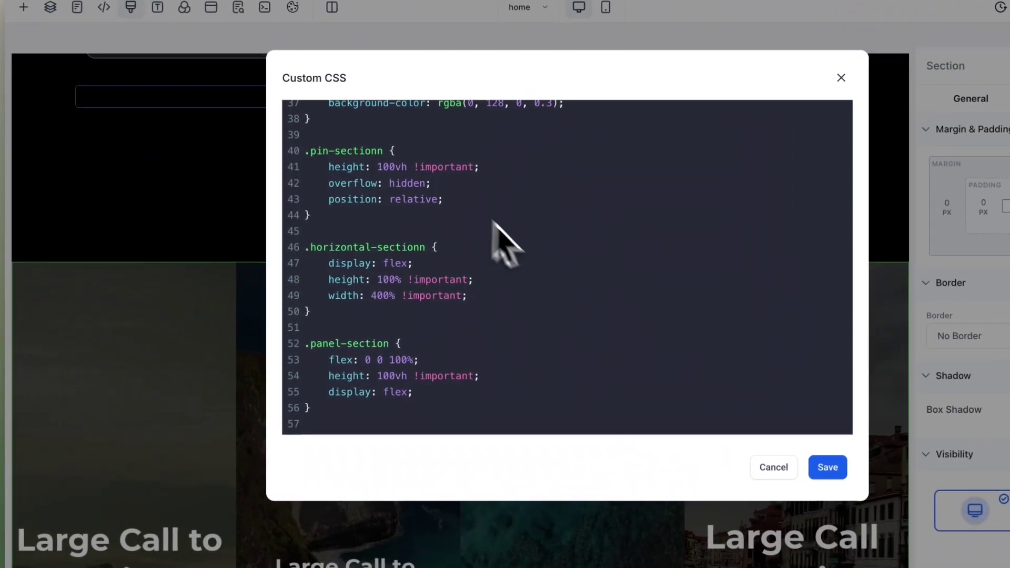
drag(314, 163, 409, 431)
click(467, 425)
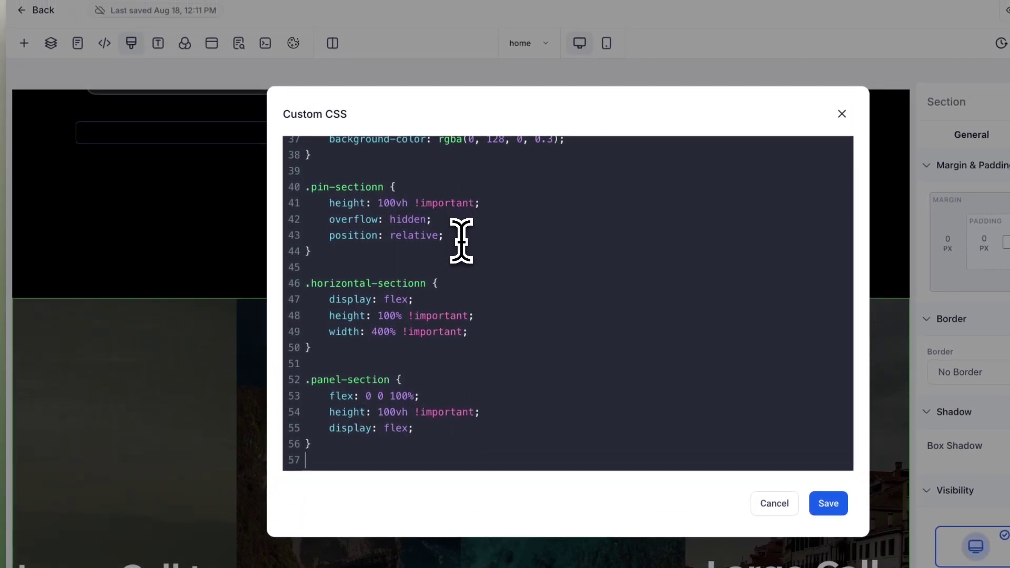
drag(371, 333, 395, 332)
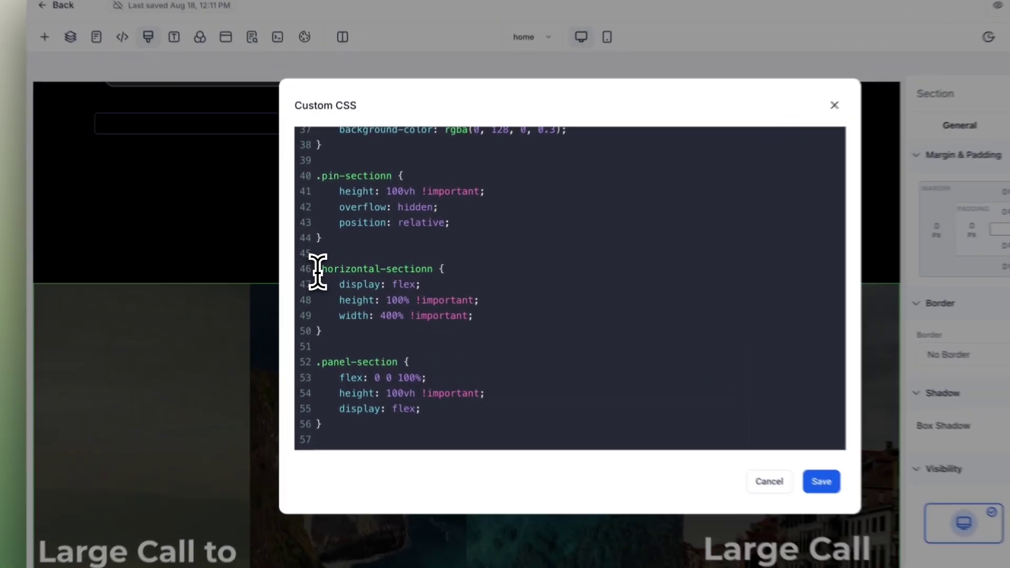
drag(321, 265, 400, 266)
click(494, 271)
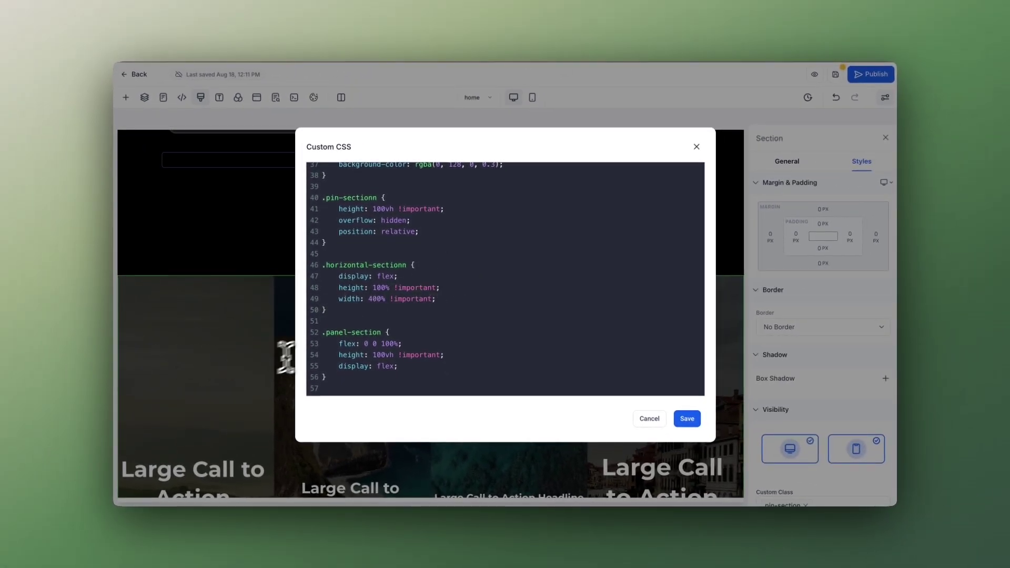
click(371, 299)
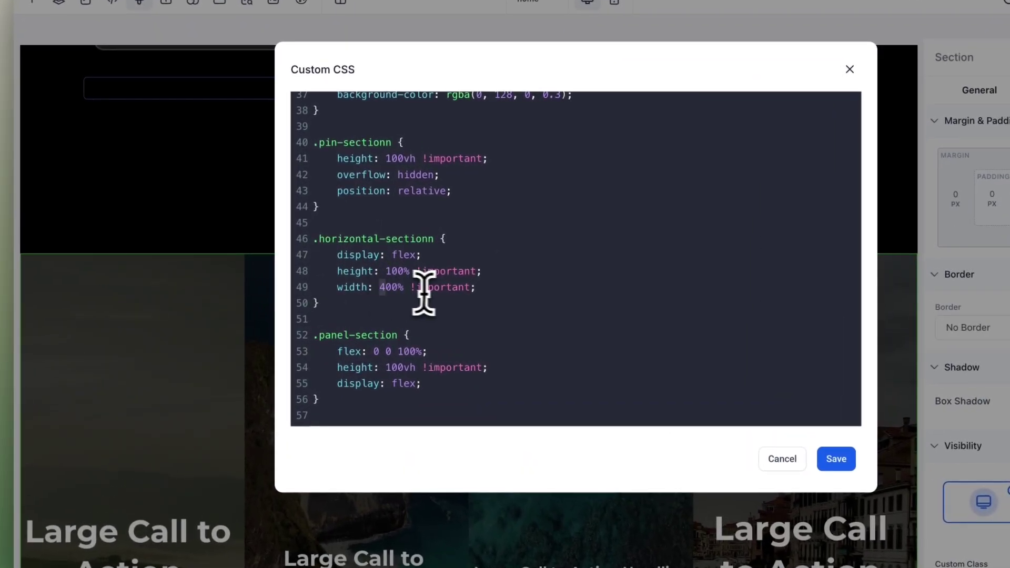
key(ctrl+z)
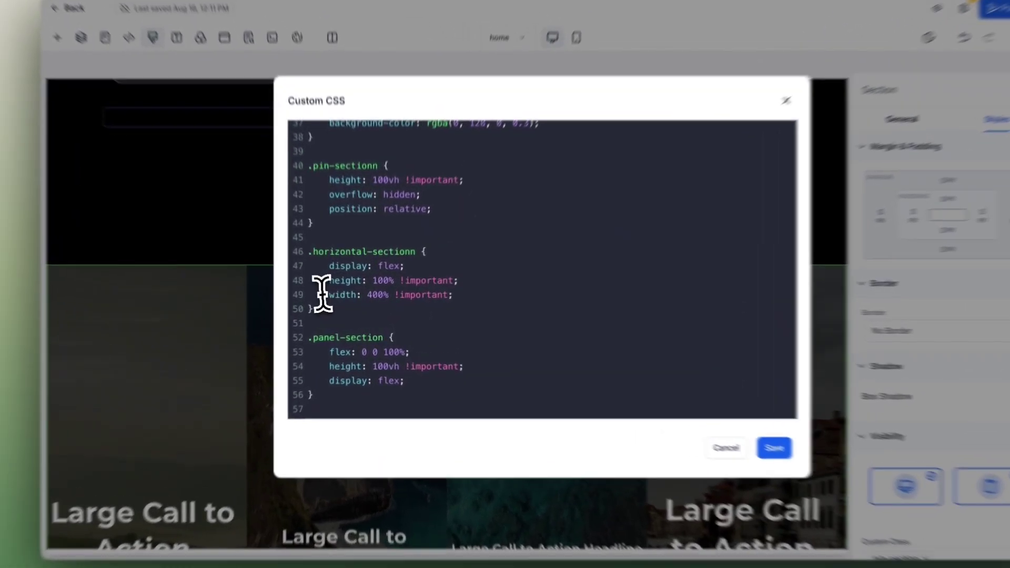
drag(333, 294, 489, 301)
click(489, 300)
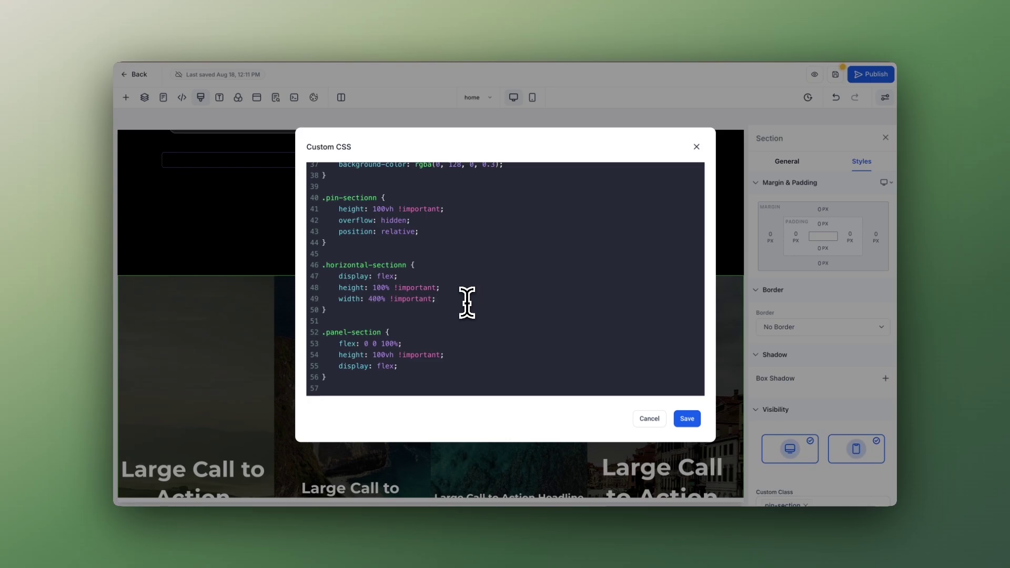
Remove the extra 'n' from the misspelled pin-section and horizontal-section selectors, then save
click(650, 415)
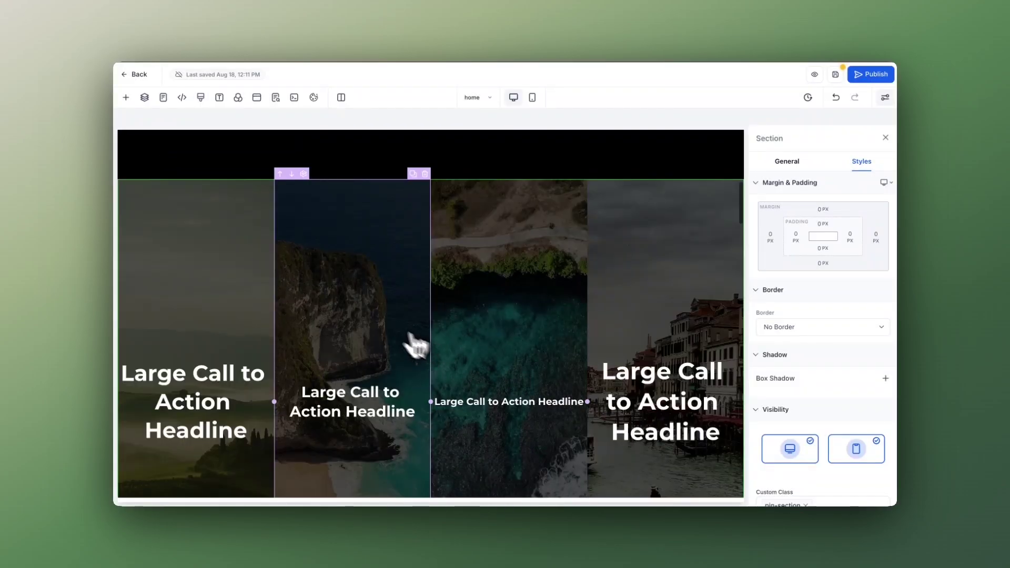
scroll(336, 302, up, 3)
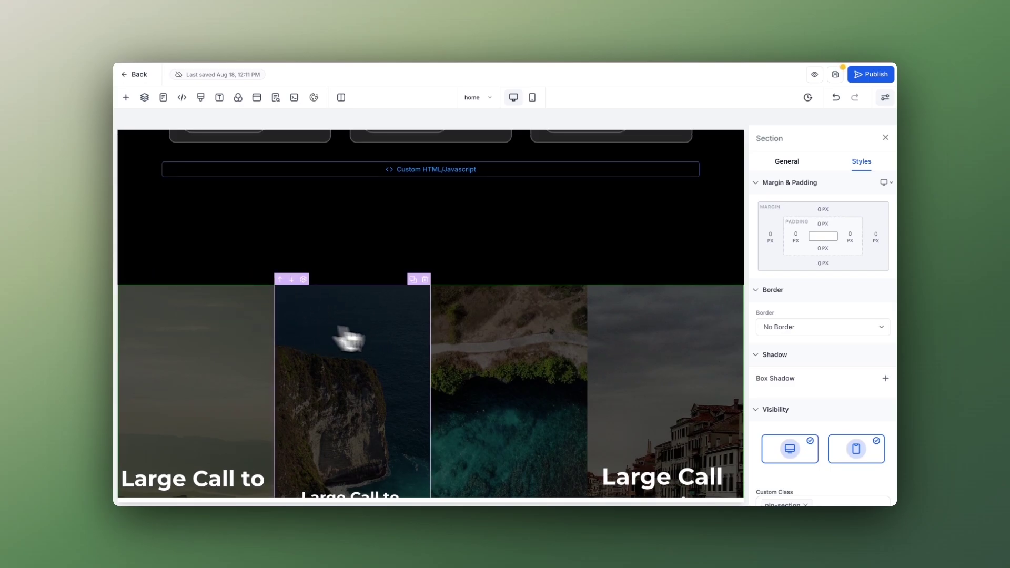
click(200, 98)
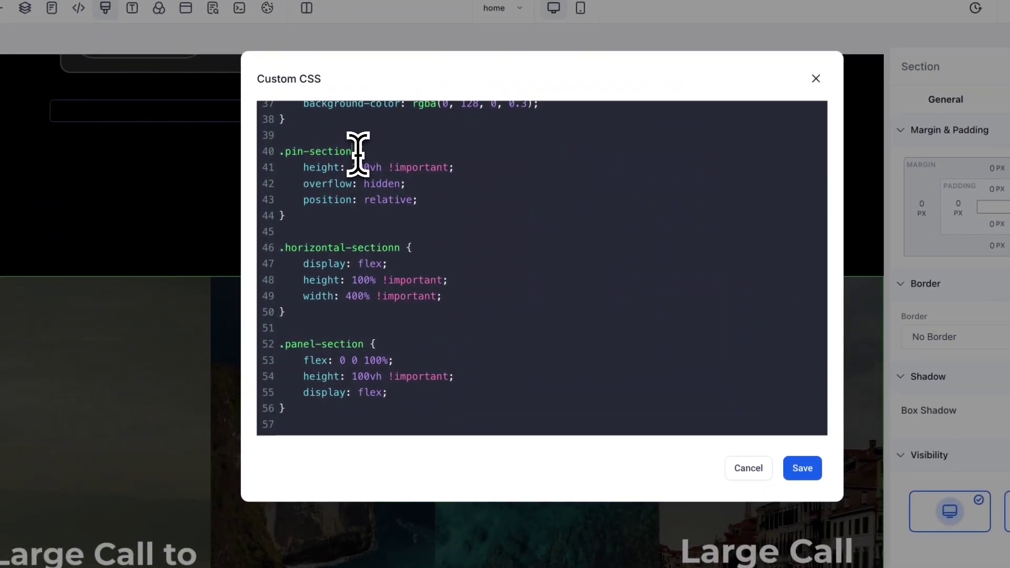
click(400, 248)
key(BackSpace)
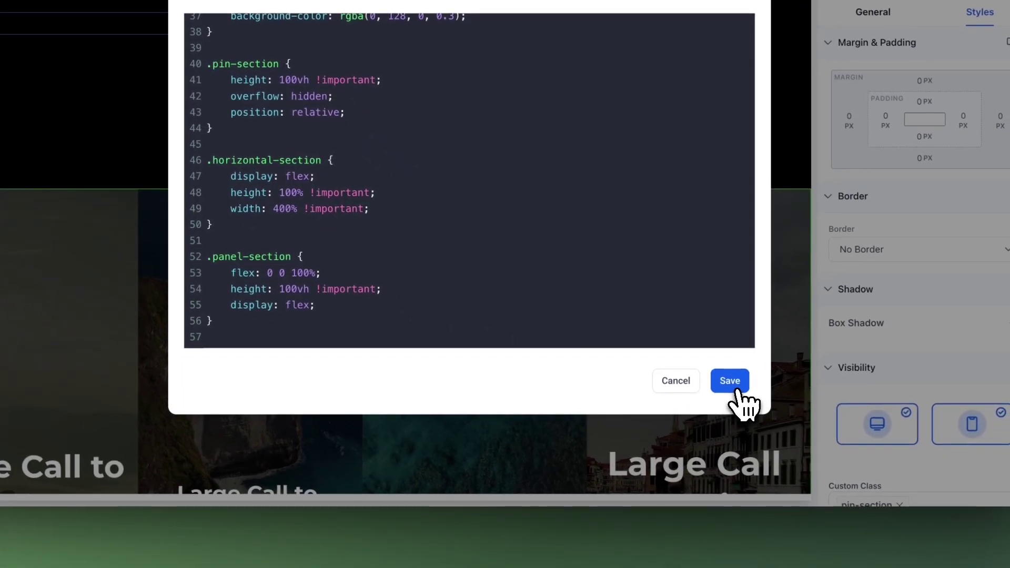
click(807, 476)
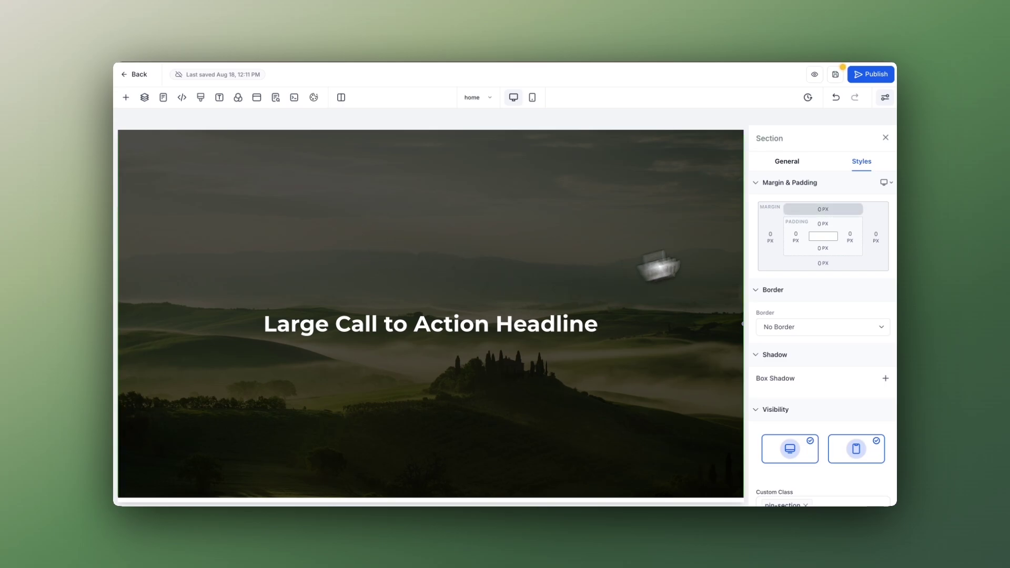
Select the first panel's headline and column to verify its class on the canvas
click(513, 321)
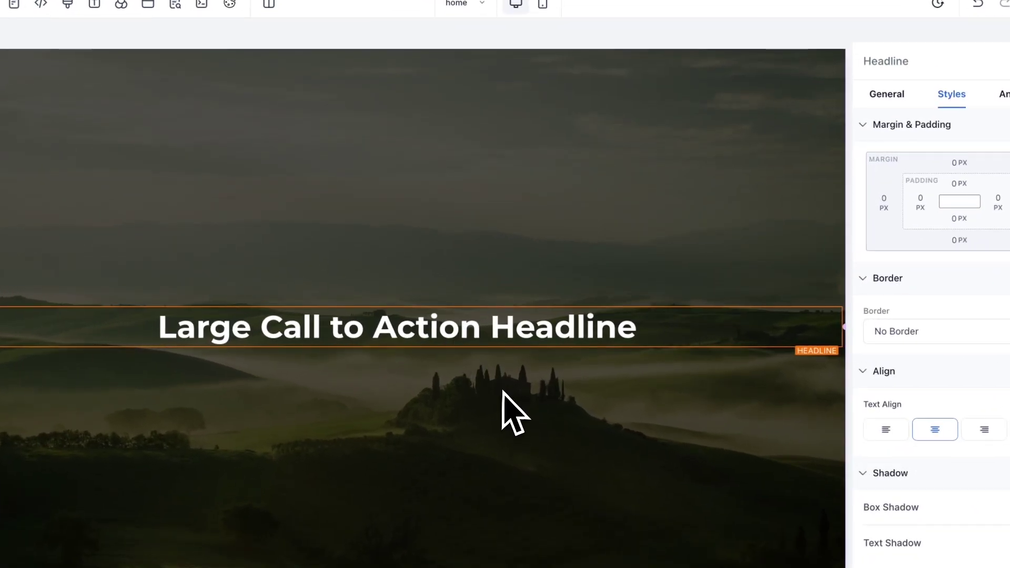
click(503, 396)
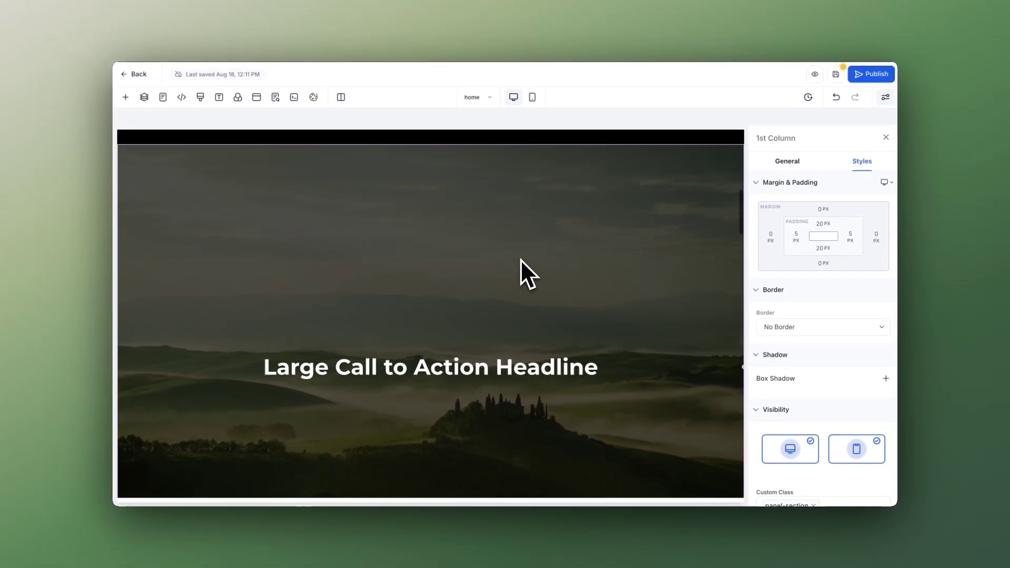
scroll(353, 271, up, 5)
scroll(373, 303, down, 3)
scroll(374, 303, up, 3)
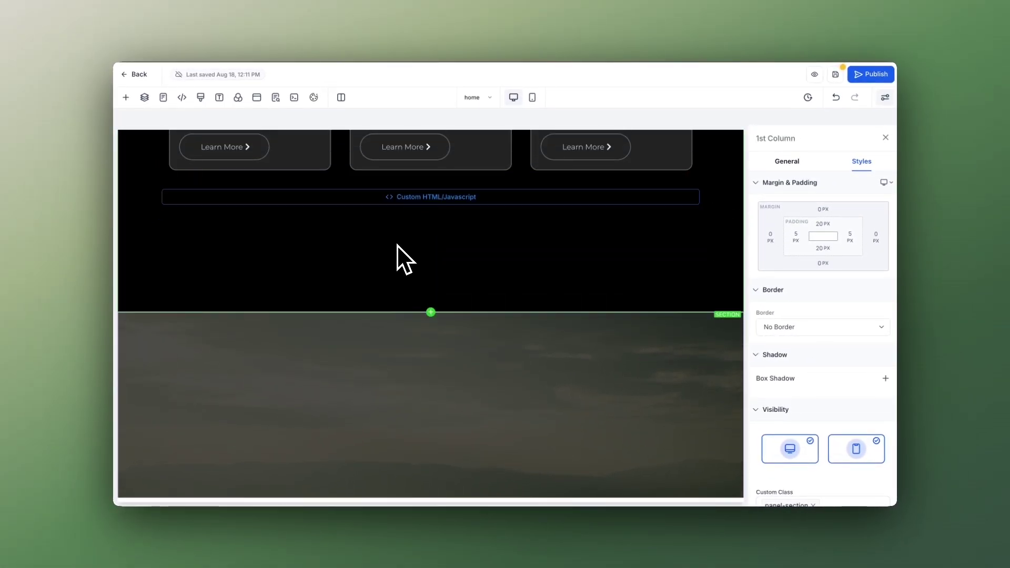
Delete the ScrambleTextPlugin and SplitText script lines, leaving the gsap, ScrollTrigger and ScrollSmoother includes
double_click(452, 203)
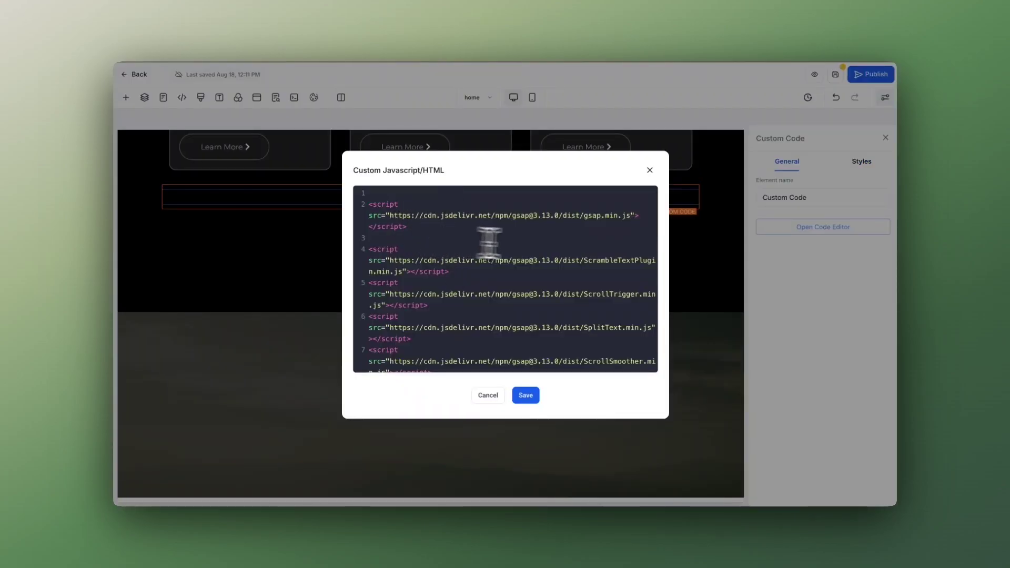
scroll(563, 233, down, 1)
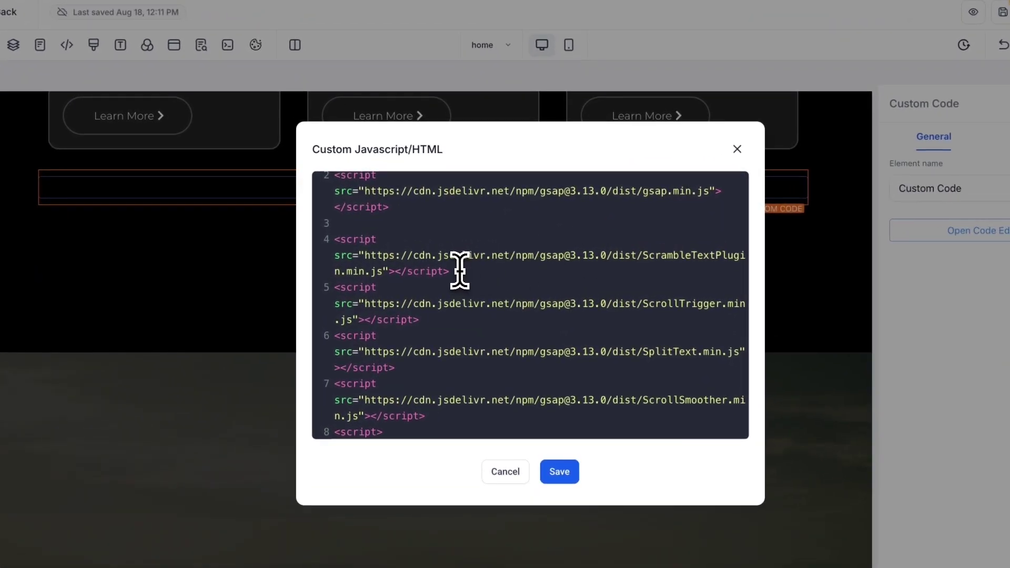
triple_click(459, 271)
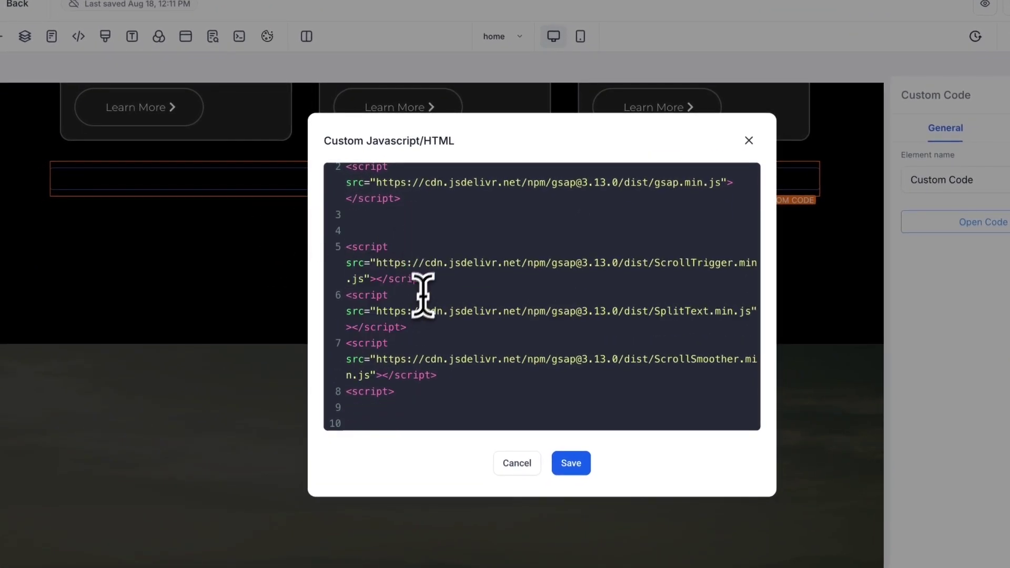
drag(418, 330, 307, 298)
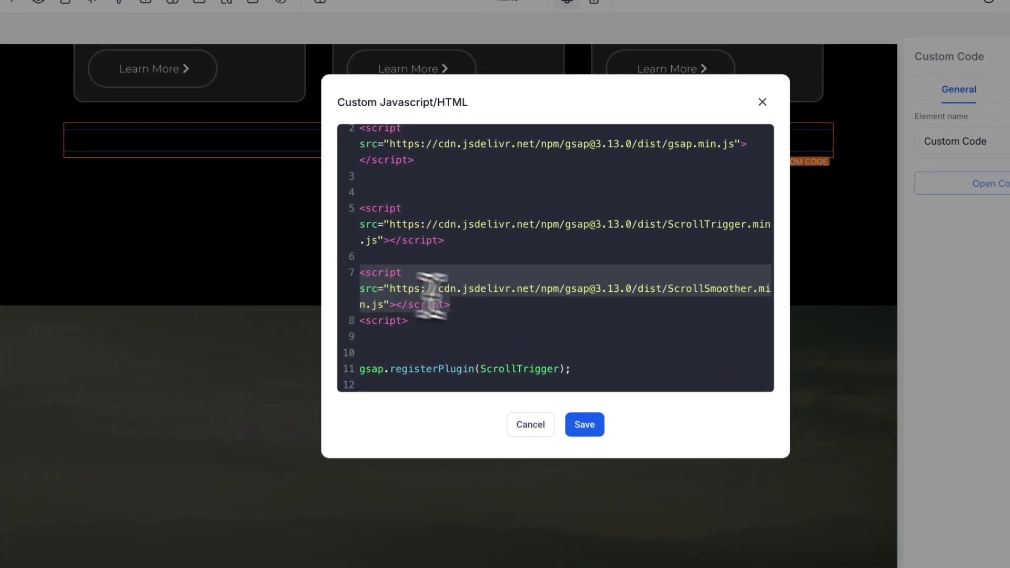
click(476, 318)
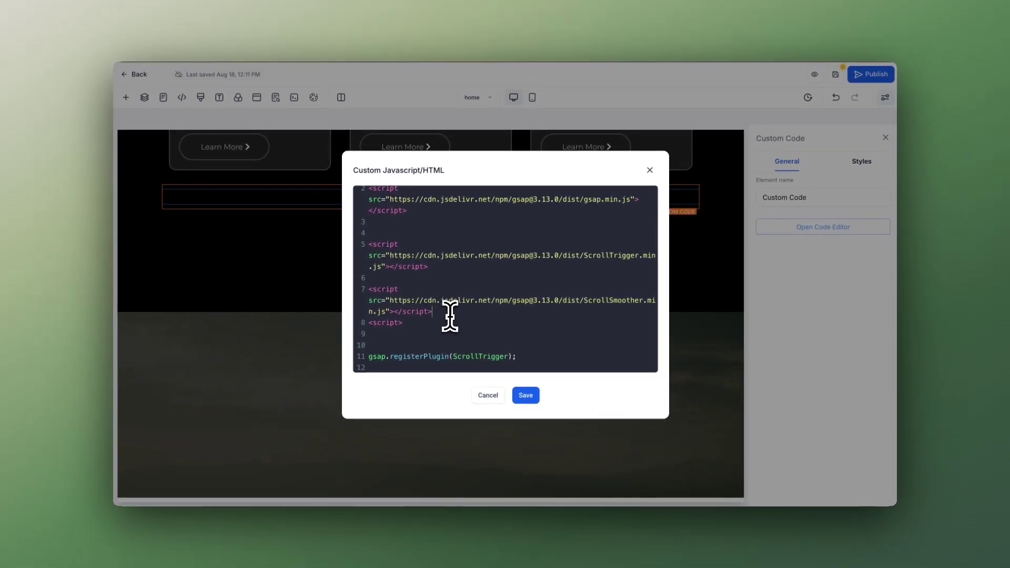
scroll(483, 308, down, 3)
scroll(450, 315, down, 3)
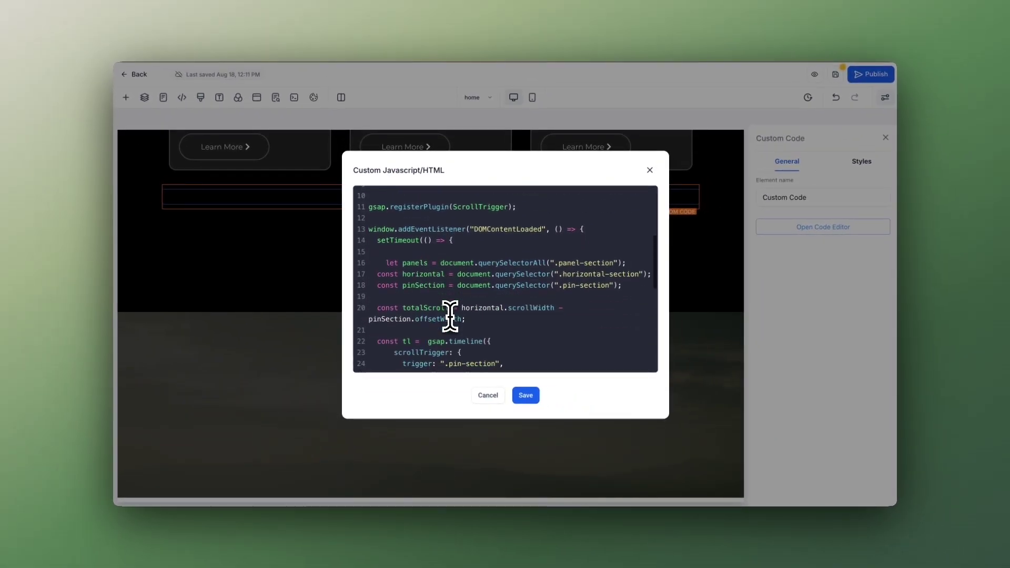
scroll(367, 225, up, 3)
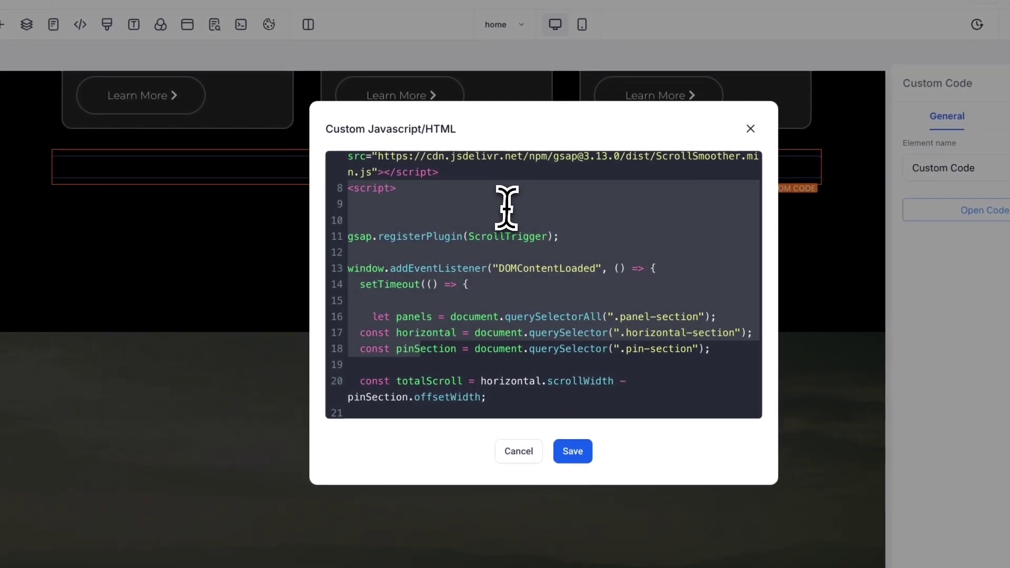
click(463, 223)
scroll(463, 206, down, 3)
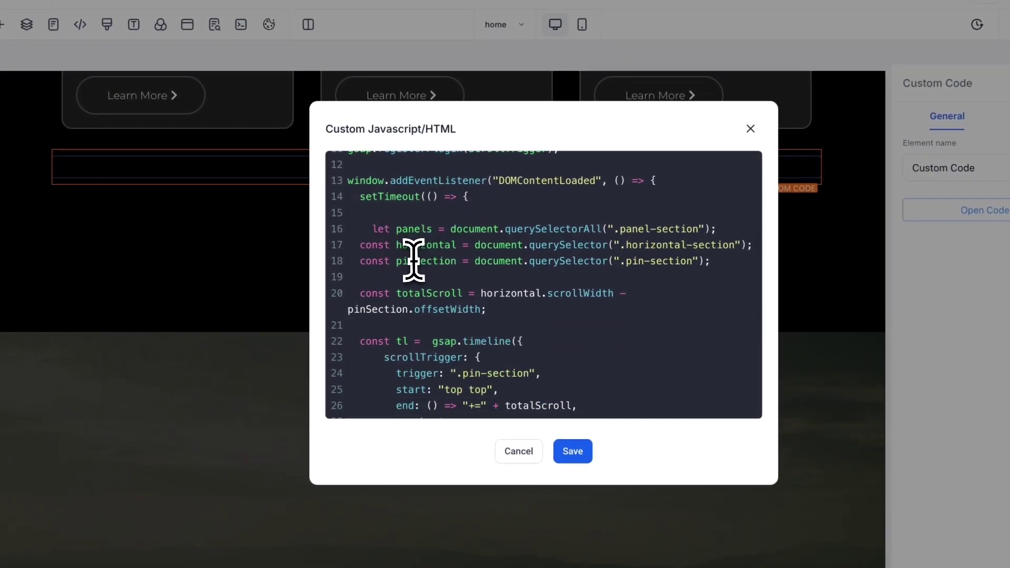
scroll(415, 260, down, 4)
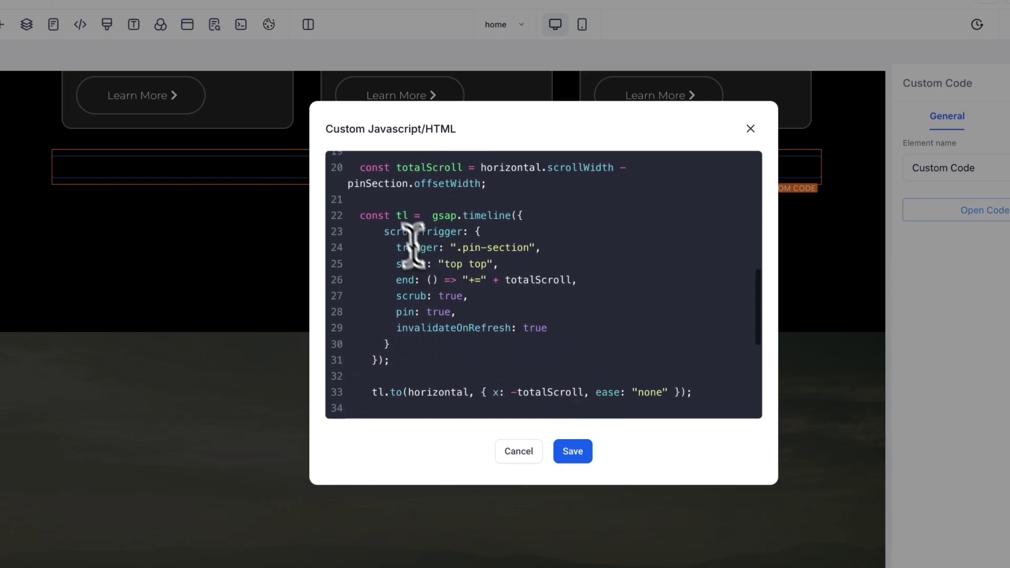
double_click(402, 215)
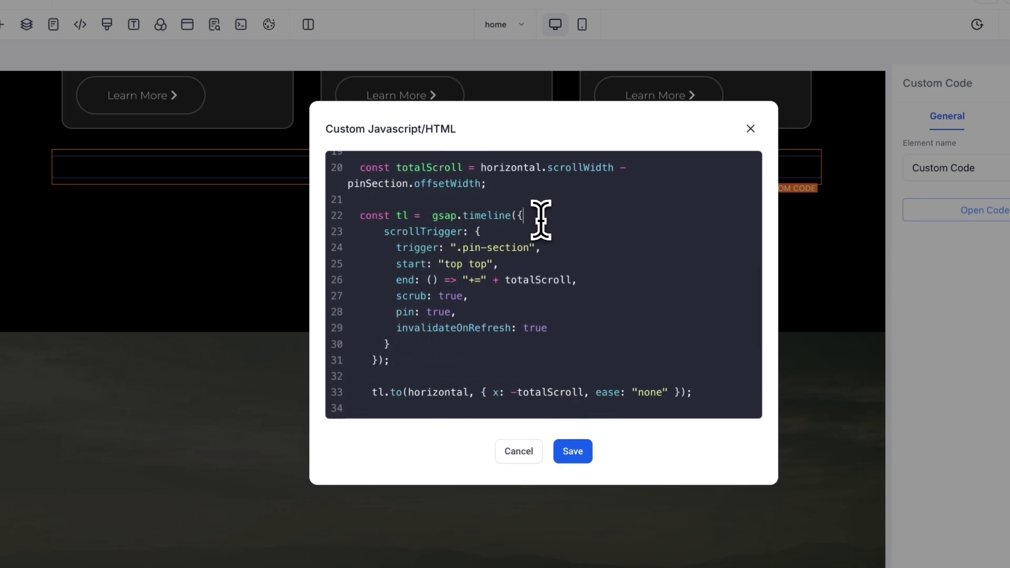
scroll(539, 219, down, 3)
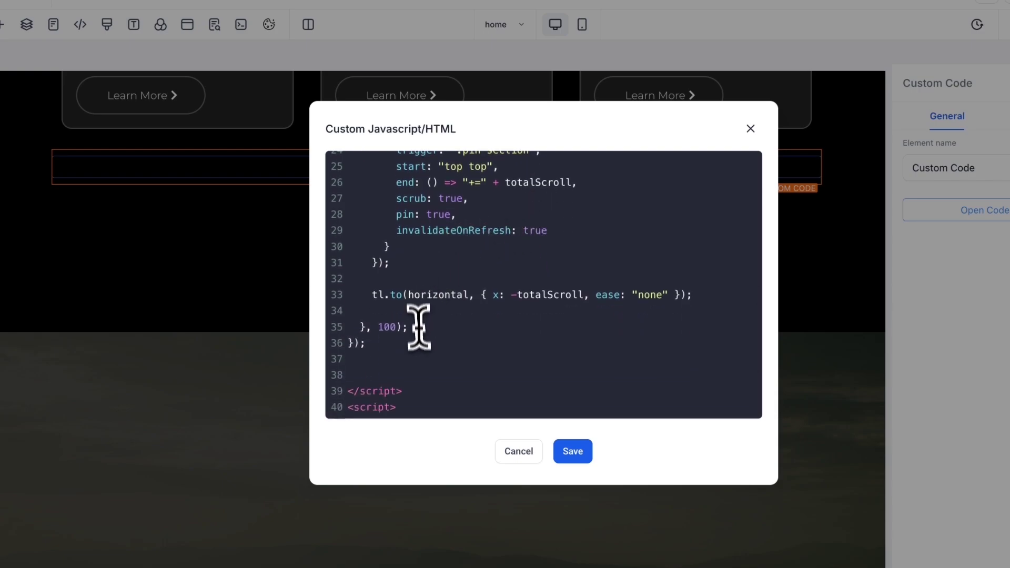
drag(410, 383, 331, 213)
click(474, 257)
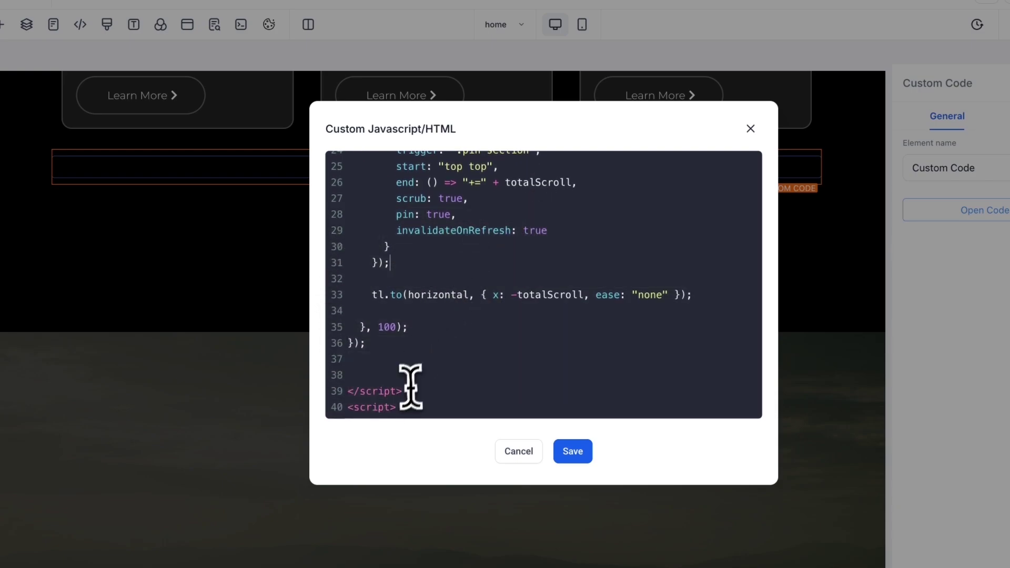
drag(408, 387, 341, 302)
click(451, 288)
scroll(450, 289, up, 4)
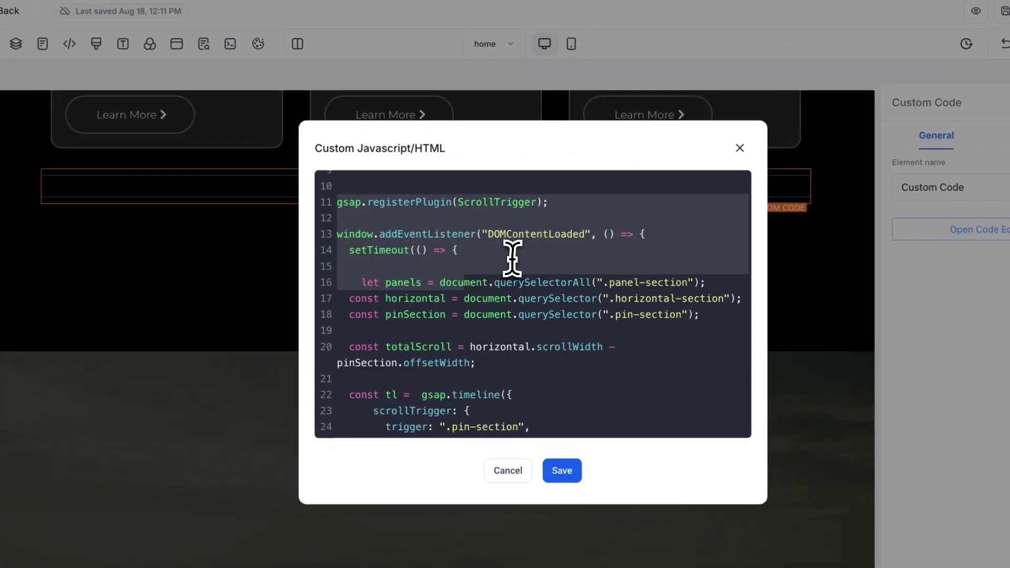
click(494, 239)
scroll(491, 246, down, 1)
scroll(541, 289, down, 5)
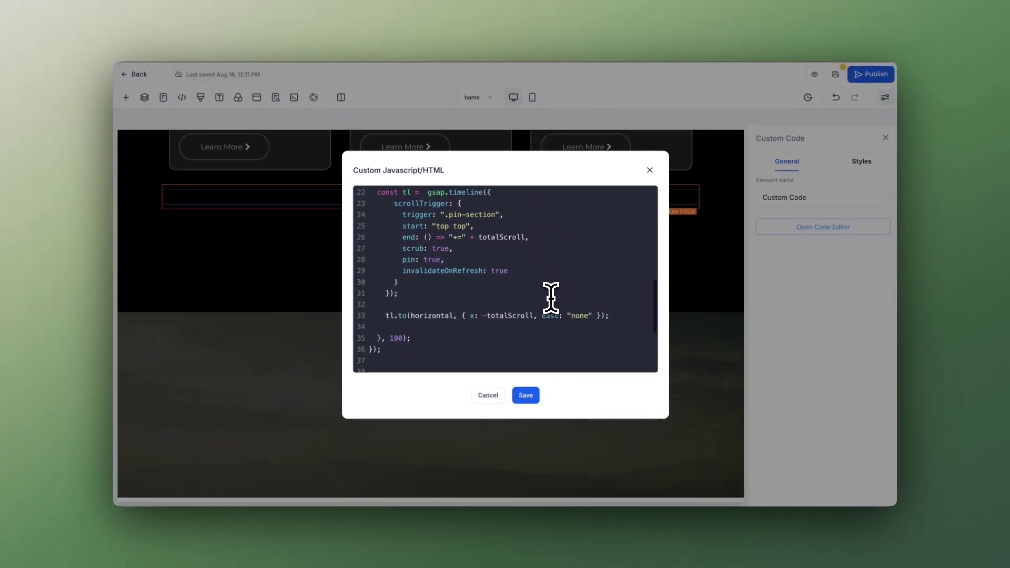
scroll(551, 298, down, 1)
scroll(550, 297, down, 1)
scroll(544, 289, up, 6)
Save the custom script, then scroll past the three AI service cards to the 'Large Call to Action Headline' section
click(525, 395)
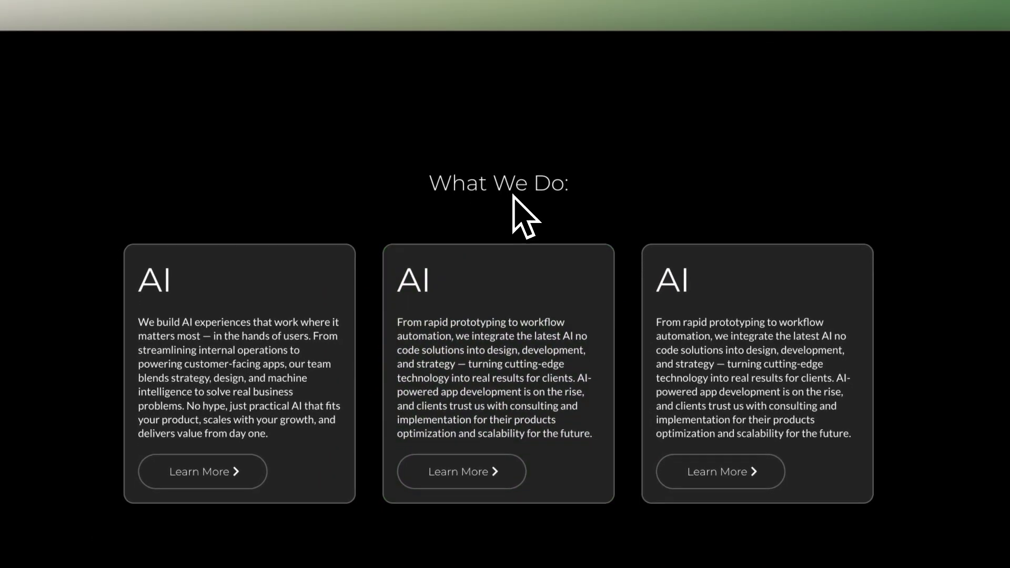
scroll(513, 195, down, 4)
scroll(513, 197, down, 1)
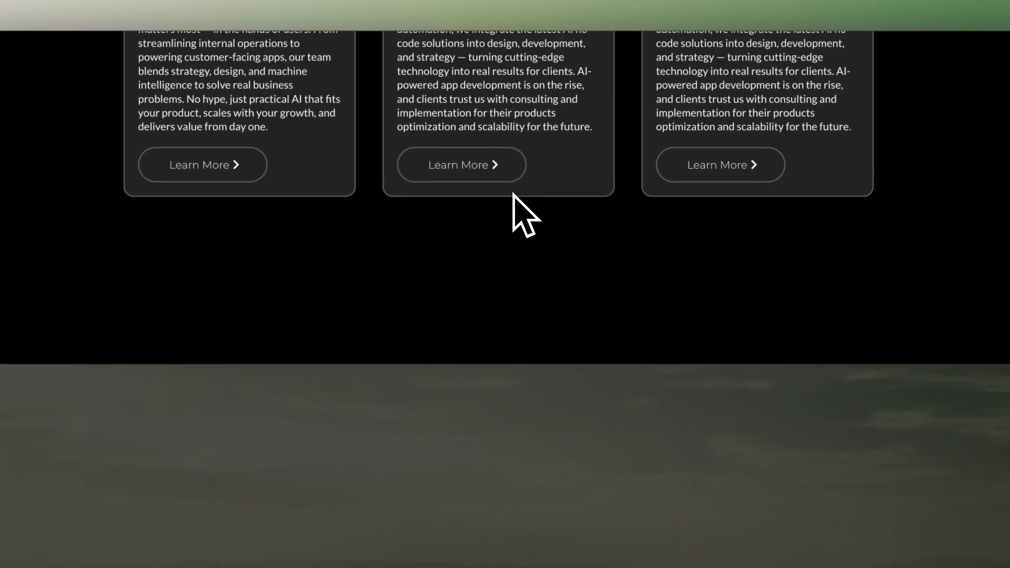
scroll(526, 200, up, 3)
scroll(544, 181, down, 4)
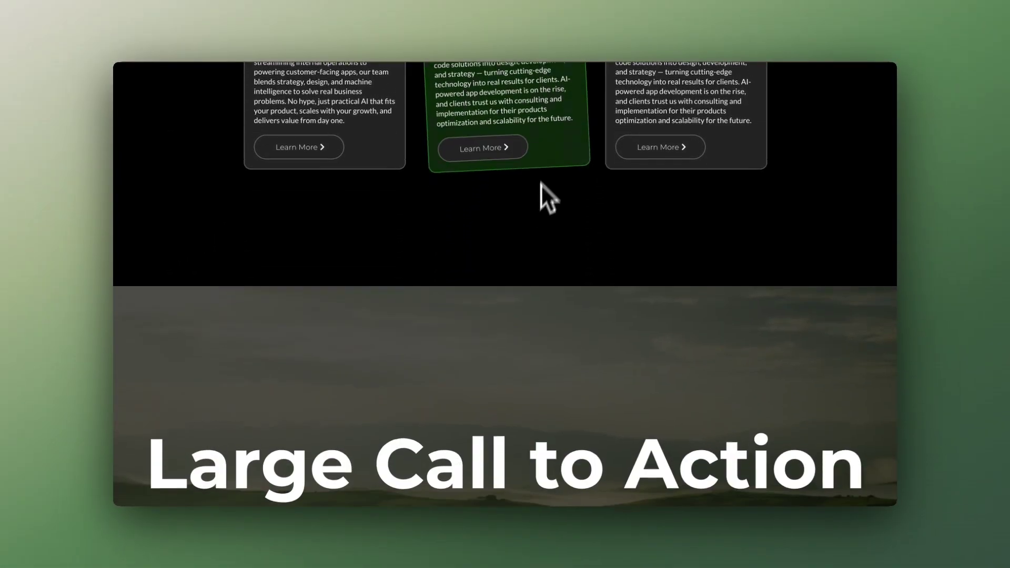
scroll(536, 210, down, 5)
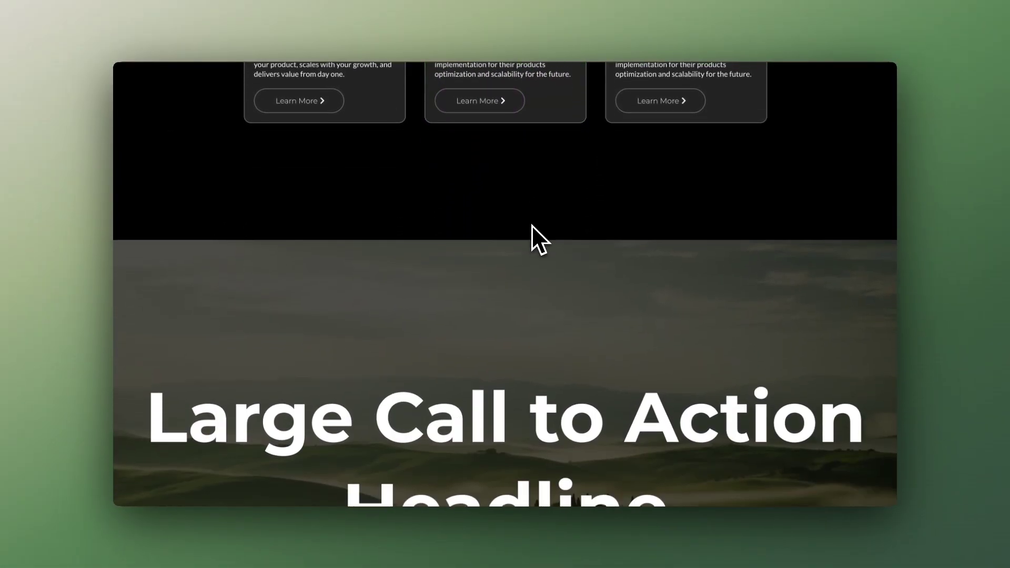